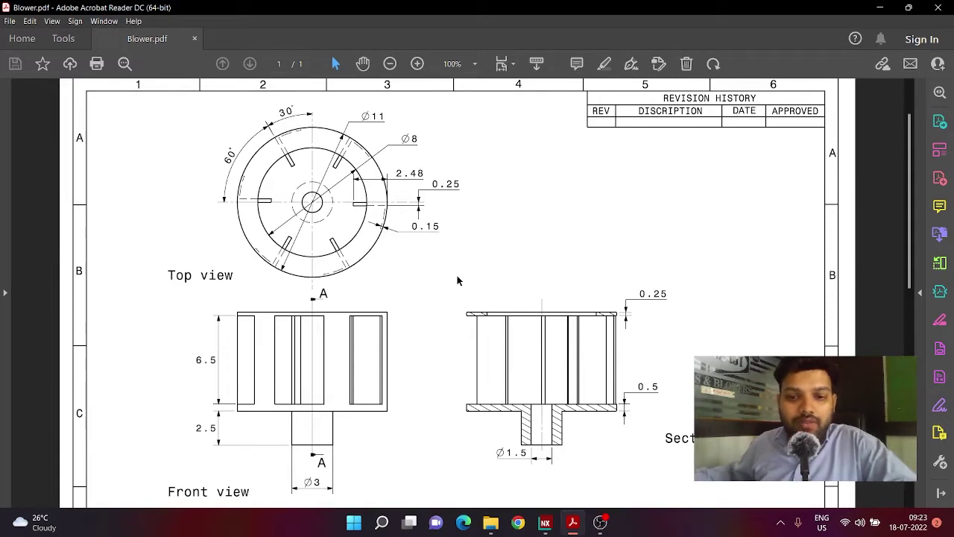
# Step: Switch to NX and look over the open upper_housing and lower_housing parts
pyautogui.click(544, 522)
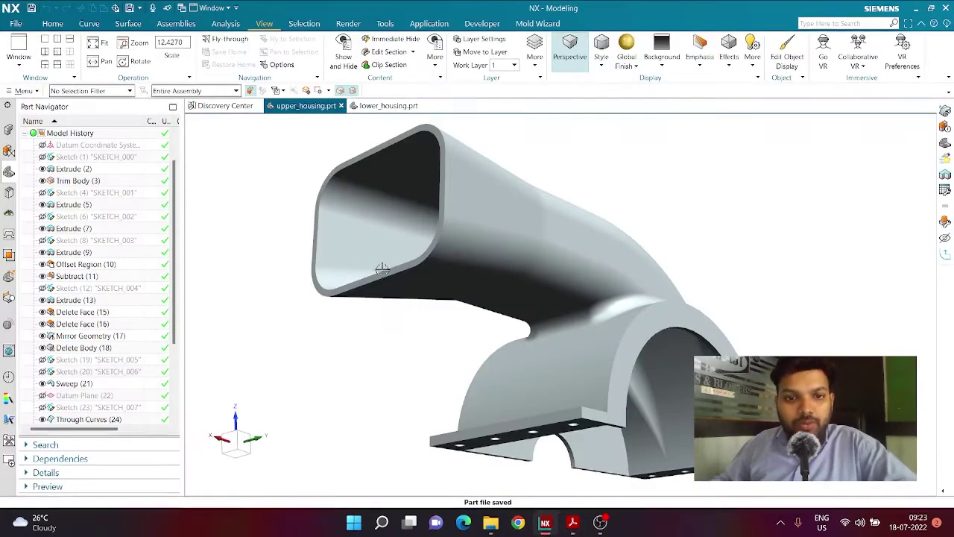
pyautogui.click(386, 106)
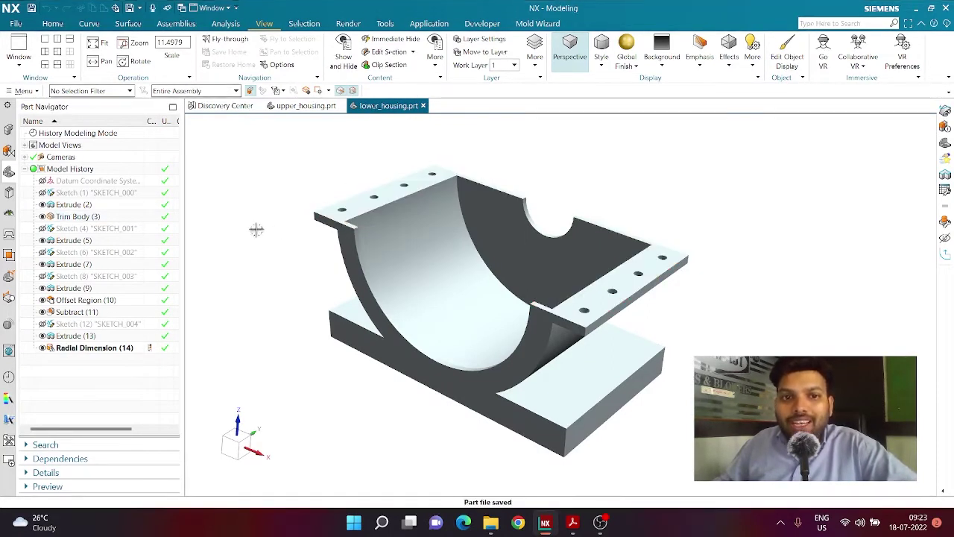
pyautogui.click(306, 106)
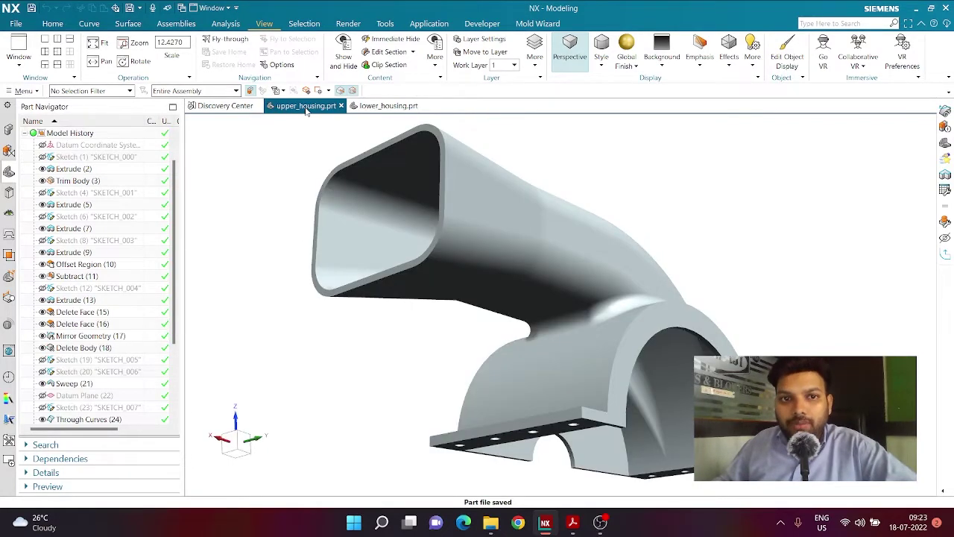
pyautogui.click(384, 106)
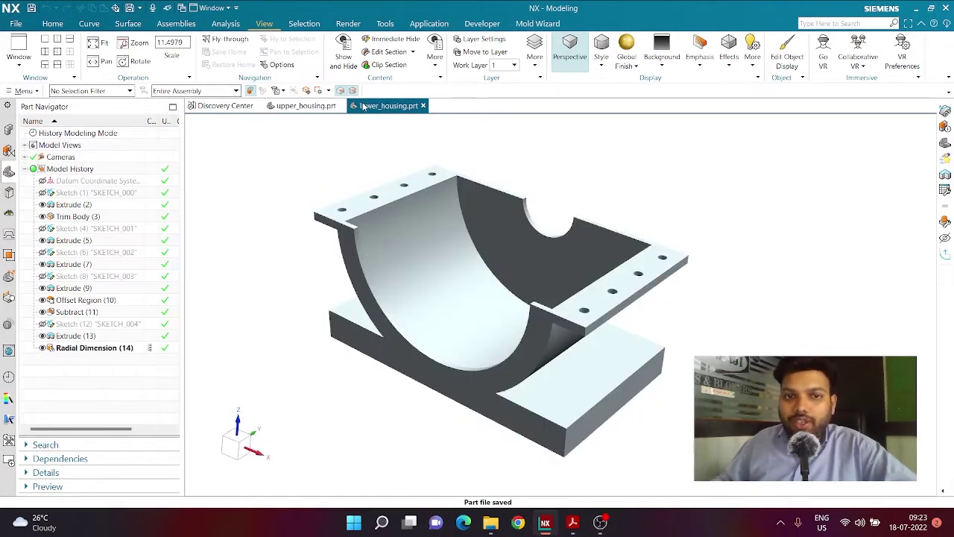
pyautogui.moveTo(304, 105)
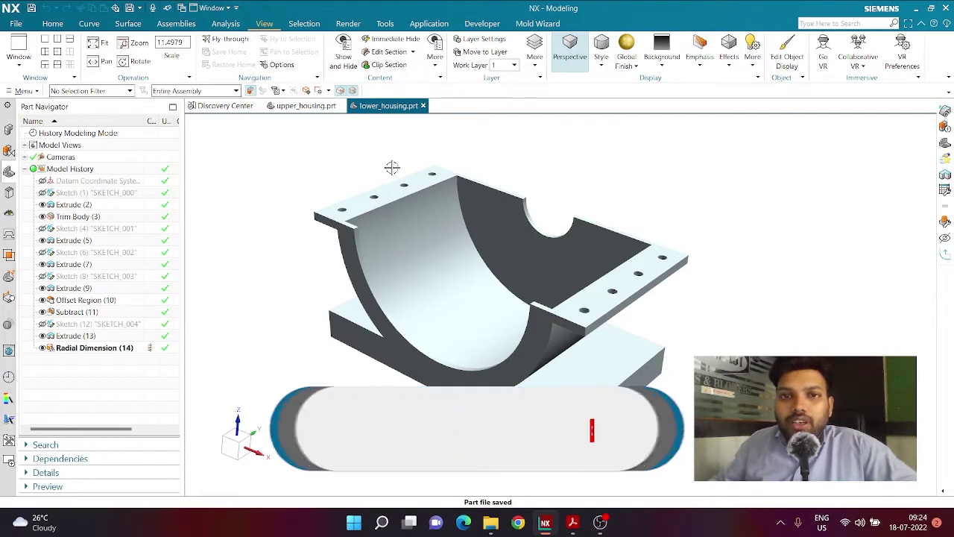
pyautogui.click(302, 106)
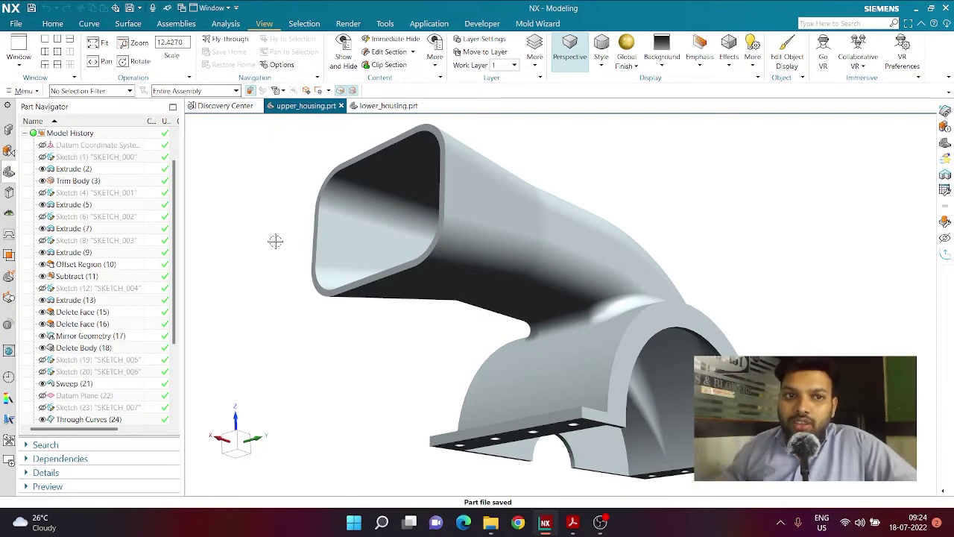
# Step: Start a new file from the millimetre Model template and set its folder to D:\Blower assembly
pyautogui.click(49, 25)
pyautogui.click(14, 25)
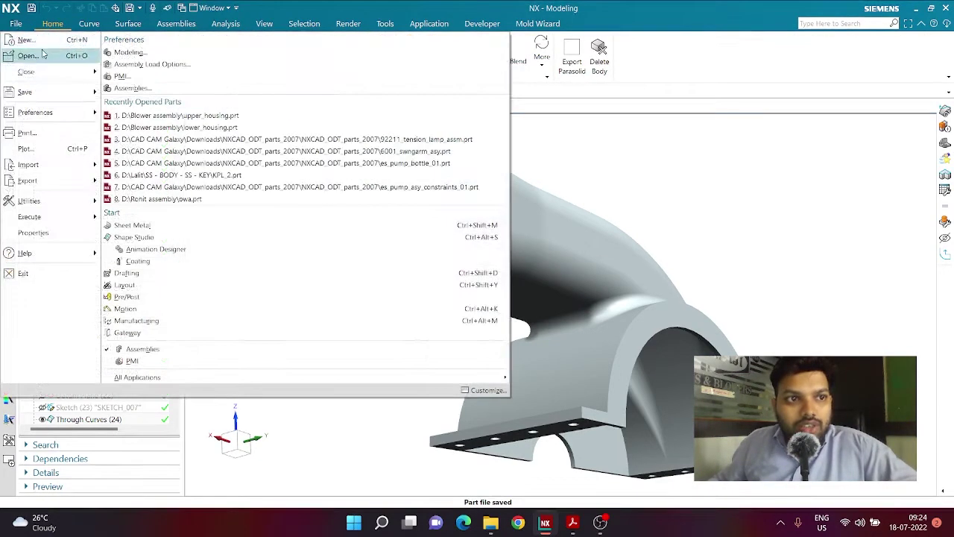
pyautogui.click(37, 36)
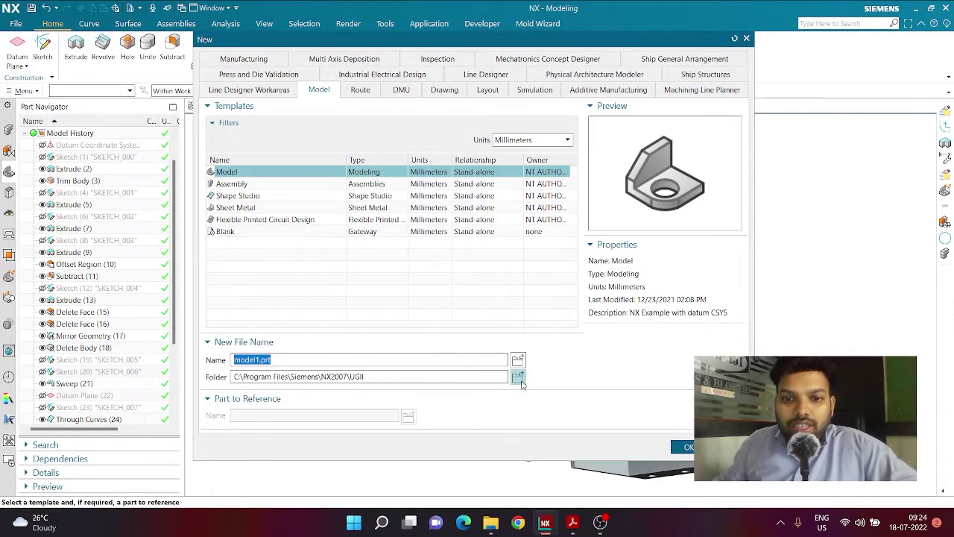
pyautogui.click(518, 378)
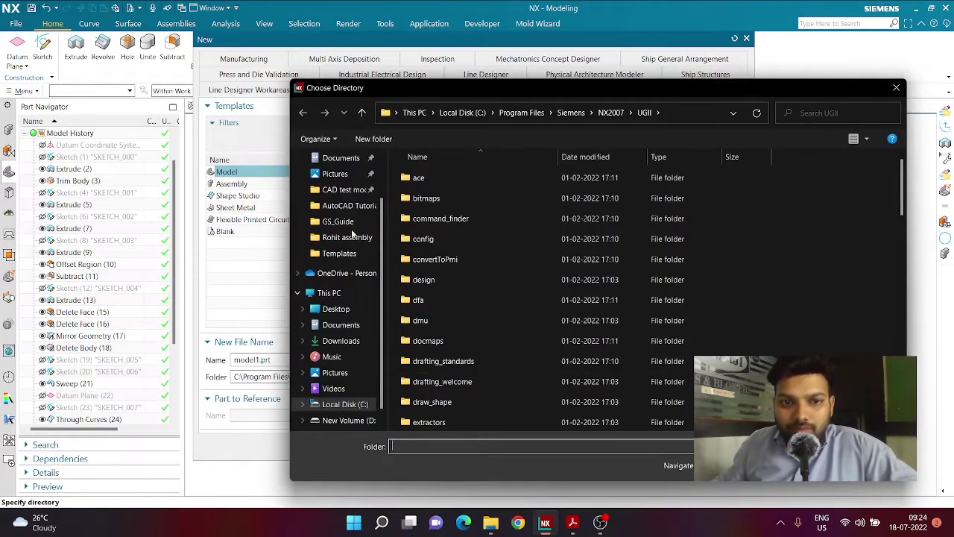
pyautogui.scroll(-1, 357, 339)
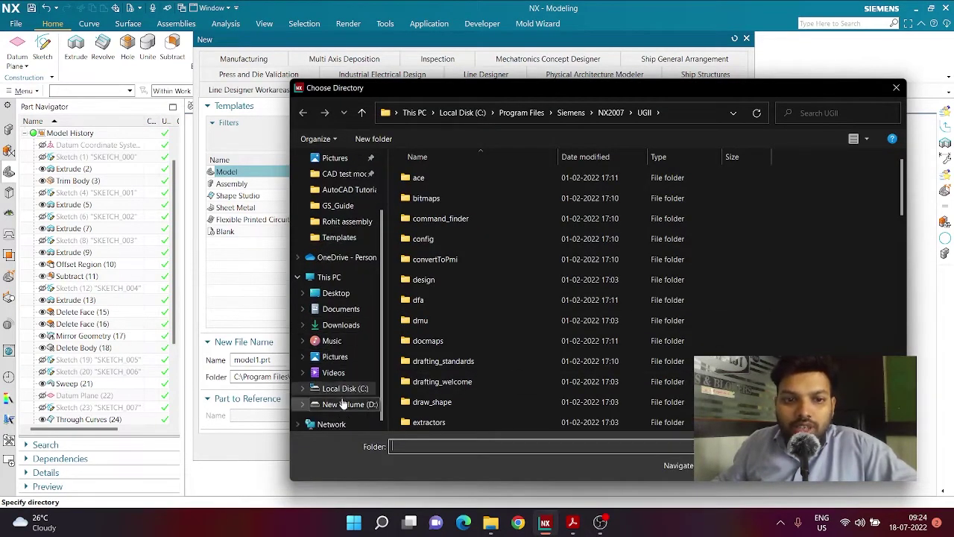
pyautogui.click(348, 403)
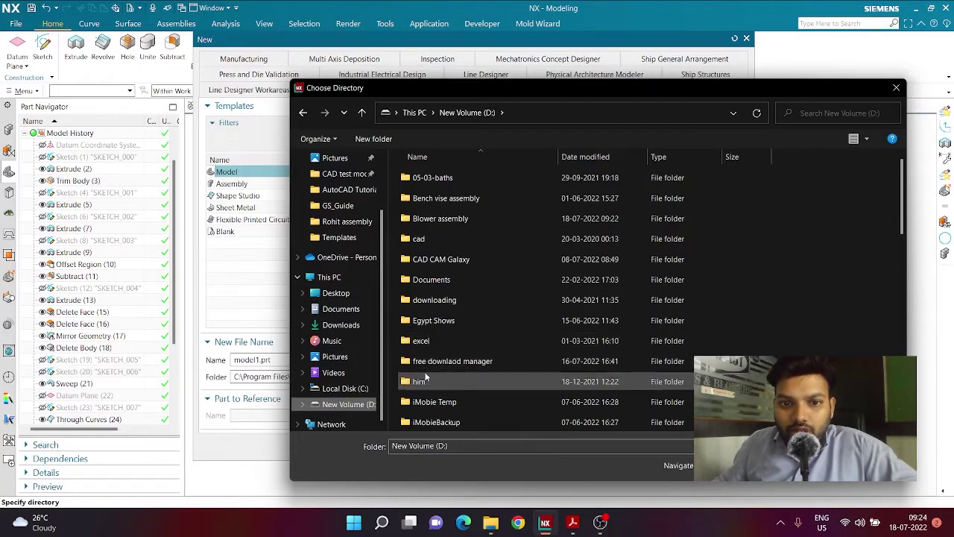
pyautogui.click(430, 279)
pyautogui.doubleClick(444, 218)
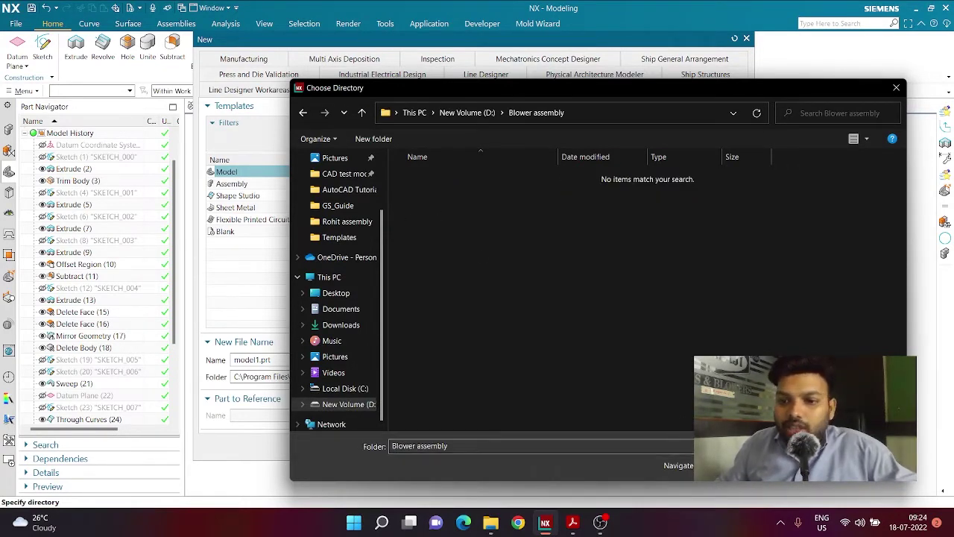
pyautogui.click(796, 465)
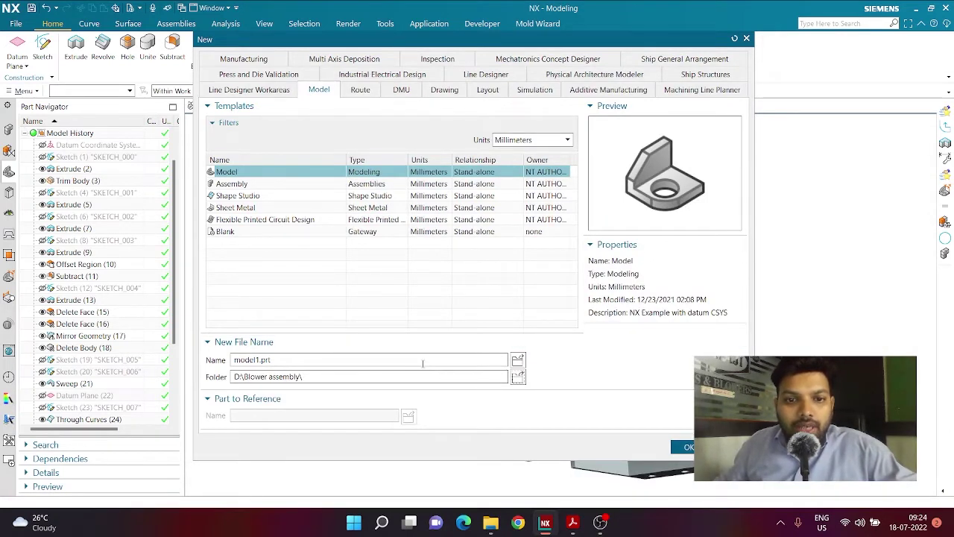
# Step: Create the new part under the name blower and close the lower_housing and upper_housing parts
pyautogui.doubleClick(423, 360)
pyautogui.write('blo')
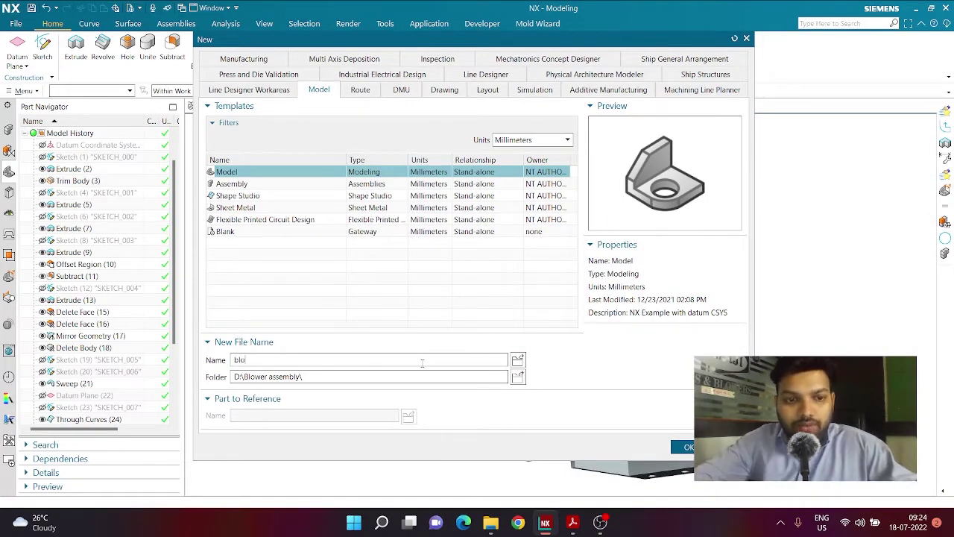
pyautogui.write('wer')
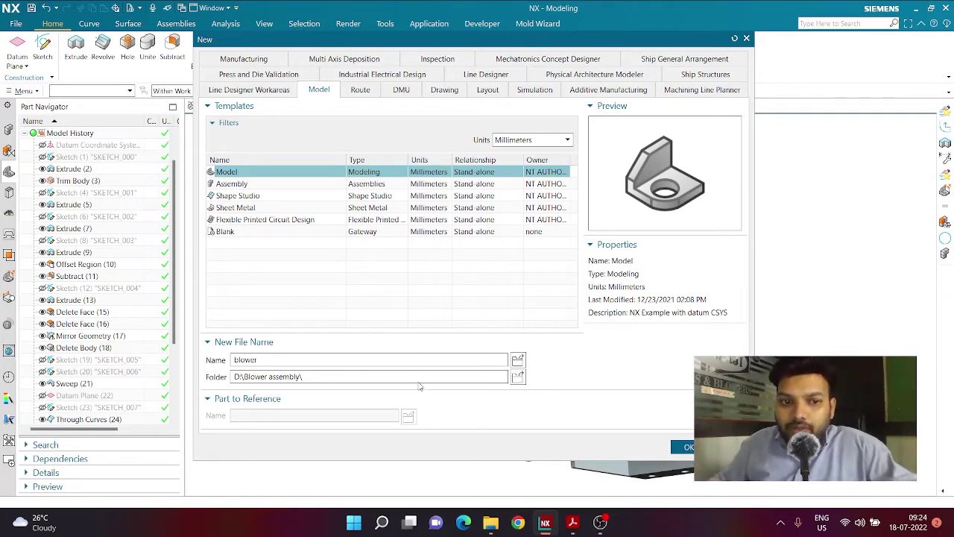
pyautogui.click(684, 447)
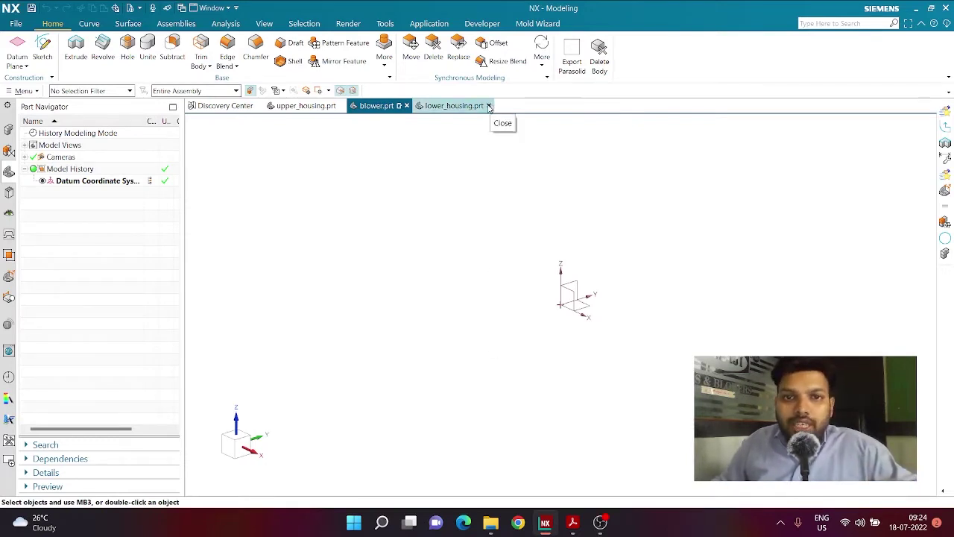
pyautogui.click(489, 106)
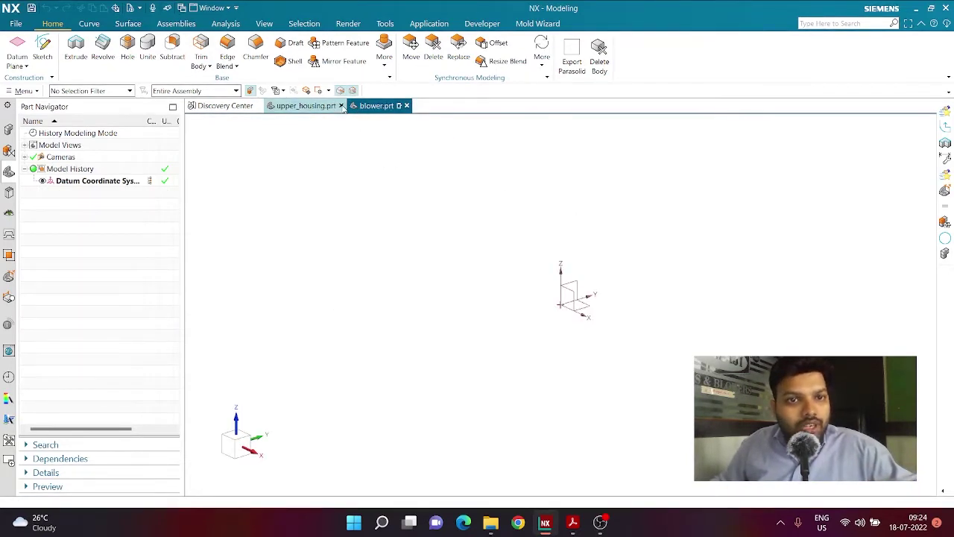
pyautogui.click(342, 105)
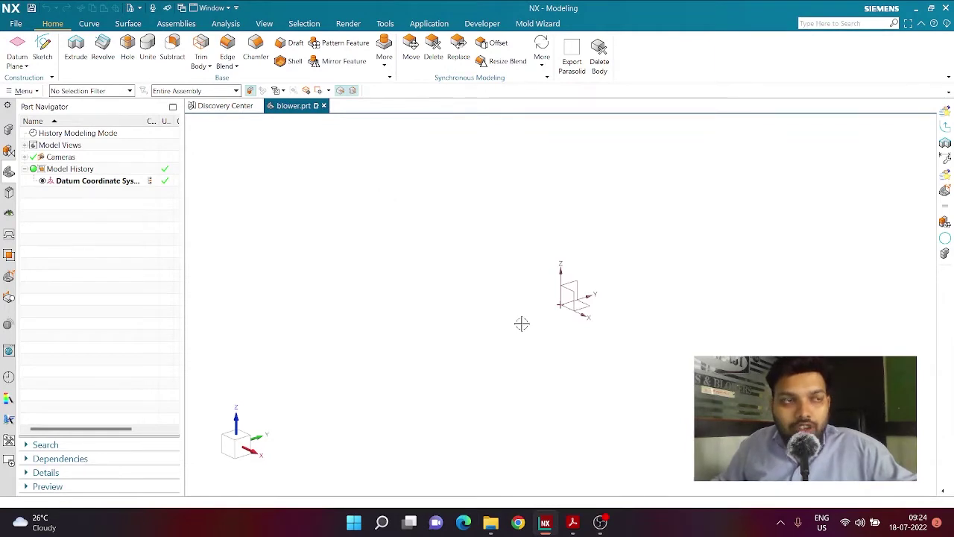
# Step: Consult the Blower.pdf drawing in Acrobat Reader and, back in NX, create a sketch on the Front plane
pyautogui.click(572, 522)
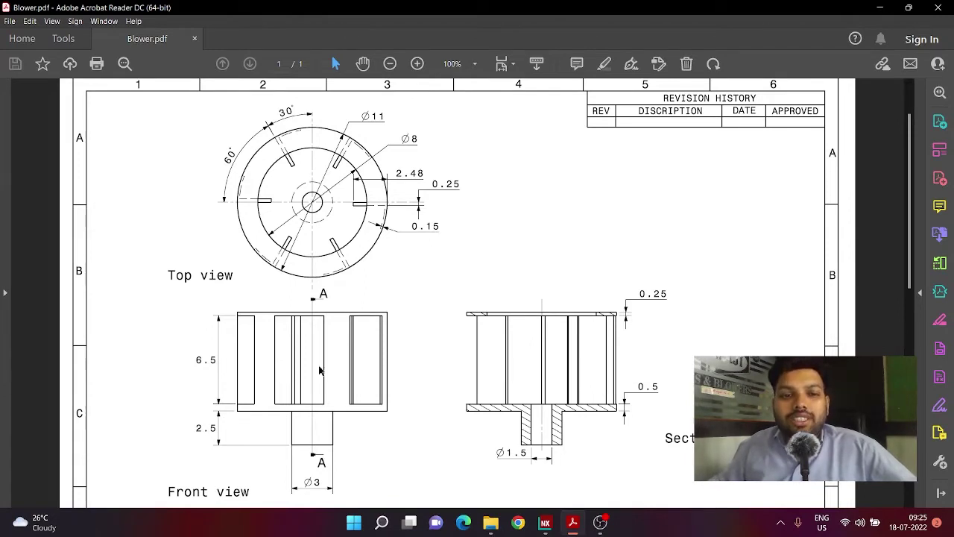
pyautogui.scroll(-1, 411, 337)
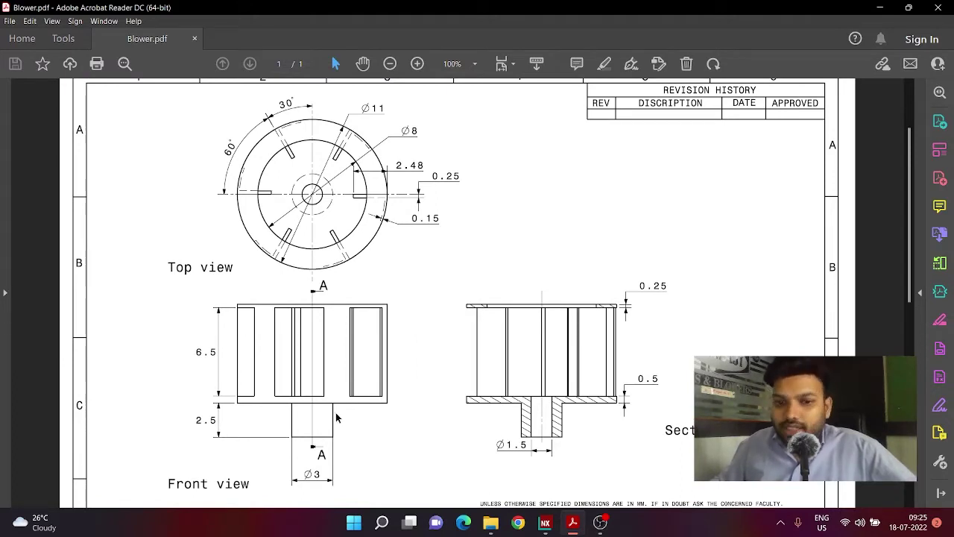
pyautogui.click(545, 525)
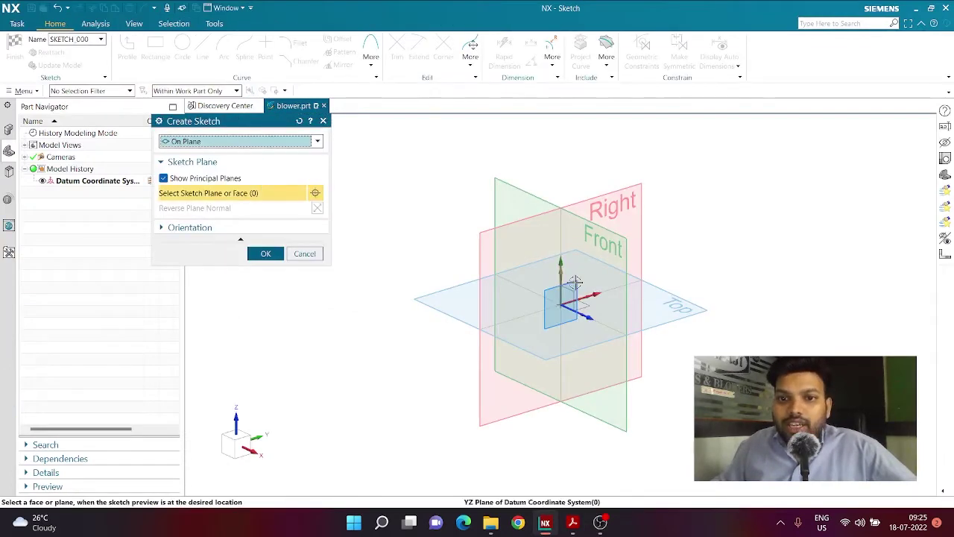
pyautogui.click(514, 191)
pyautogui.click(265, 254)
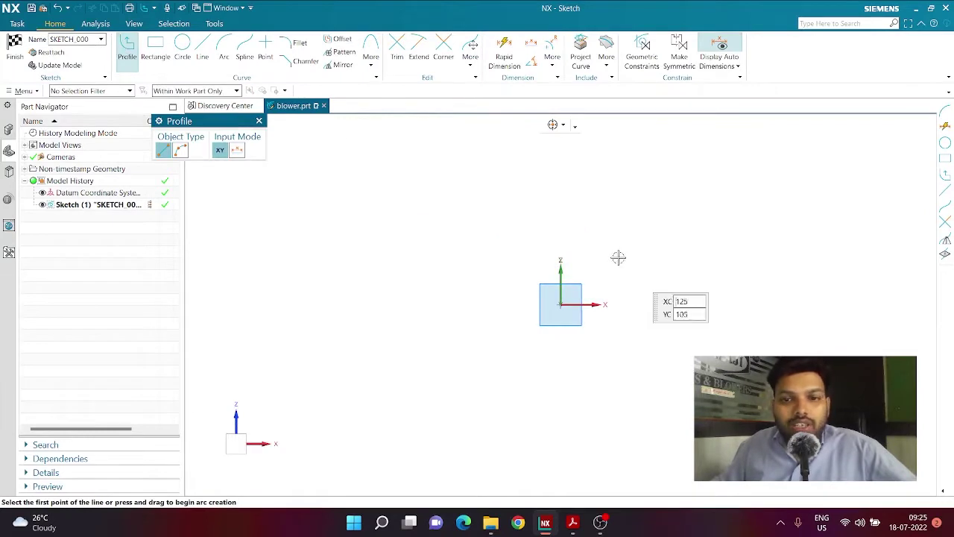
# Step: Sketch a closed inverted-L profile beside the vertical axis, about 325 mm wide and 165 mm high, with a flange about 39 mm thick
pyautogui.click(626, 296)
pyautogui.click(626, 222)
pyautogui.click(774, 222)
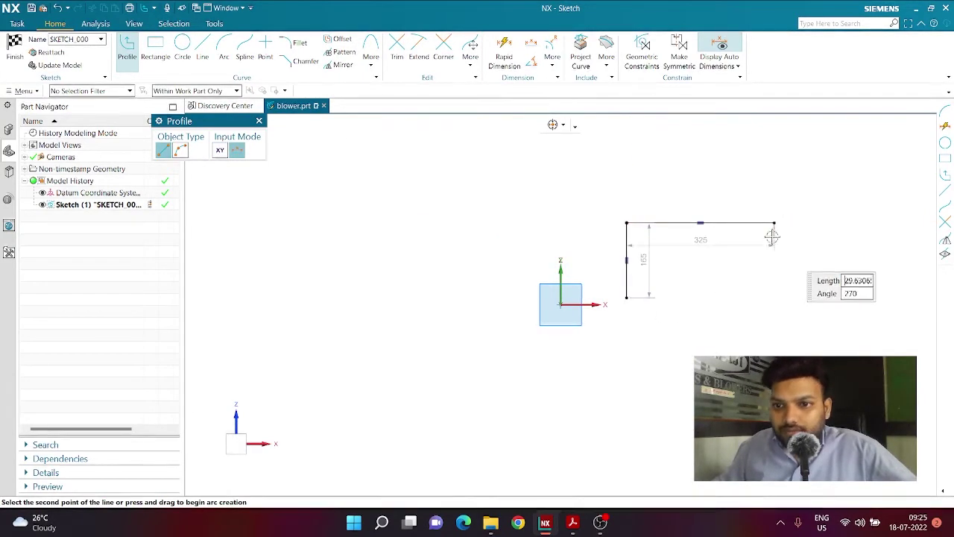
pyautogui.click(773, 238)
pyautogui.click(653, 240)
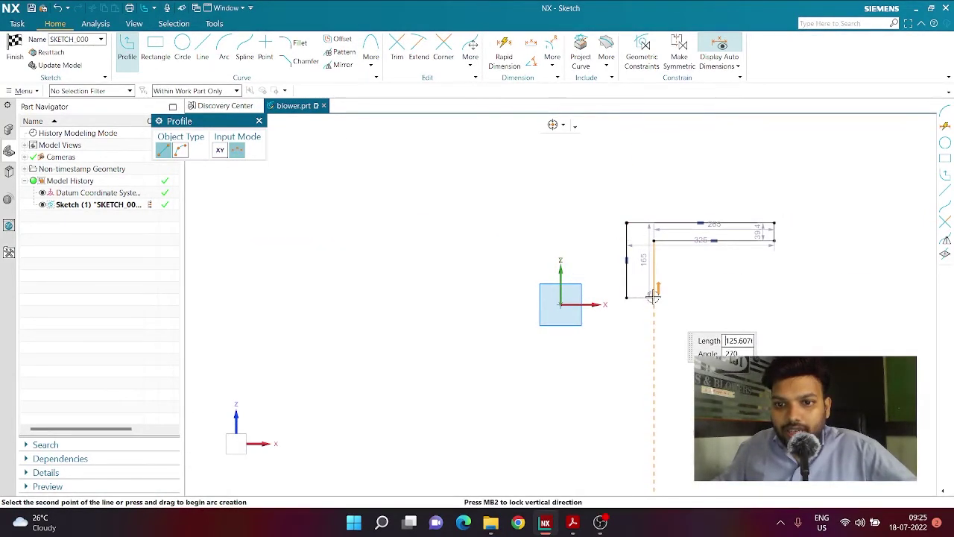
pyautogui.click(654, 297)
pyautogui.click(625, 297)
pyautogui.press('Escape')
# Step: Align the profile's lower inner corner horizontally with the sketch origin
pyautogui.scroll(3, 699, 238)
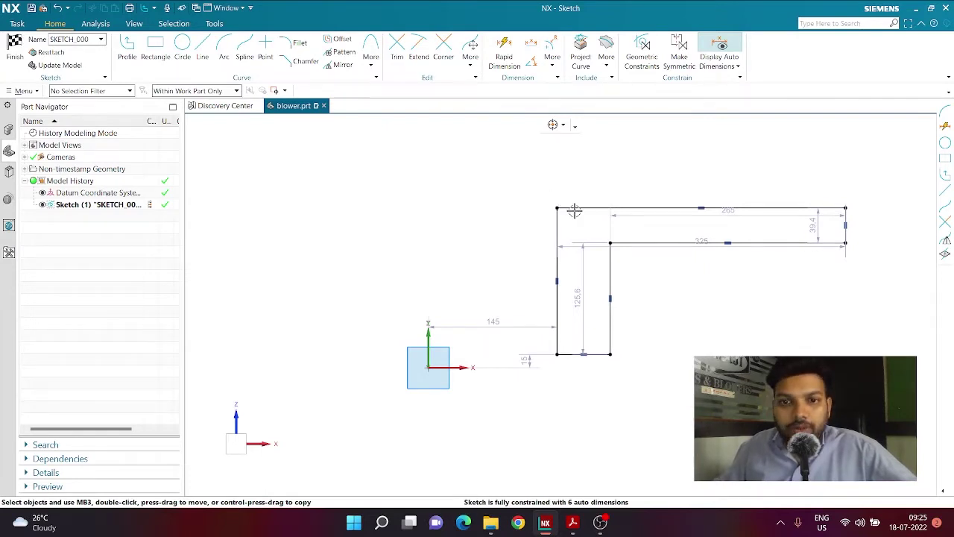
pyautogui.scroll(2, 530, 343)
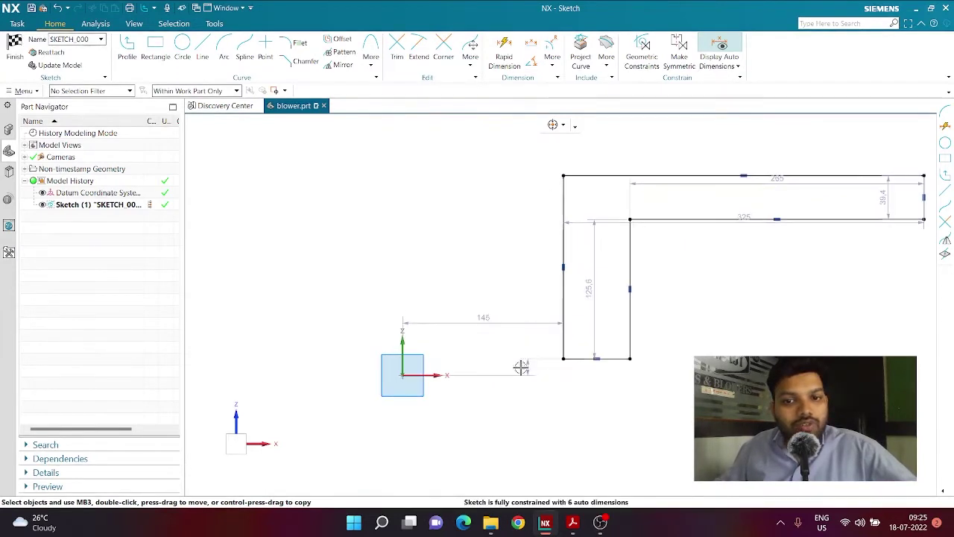
pyautogui.click(564, 358)
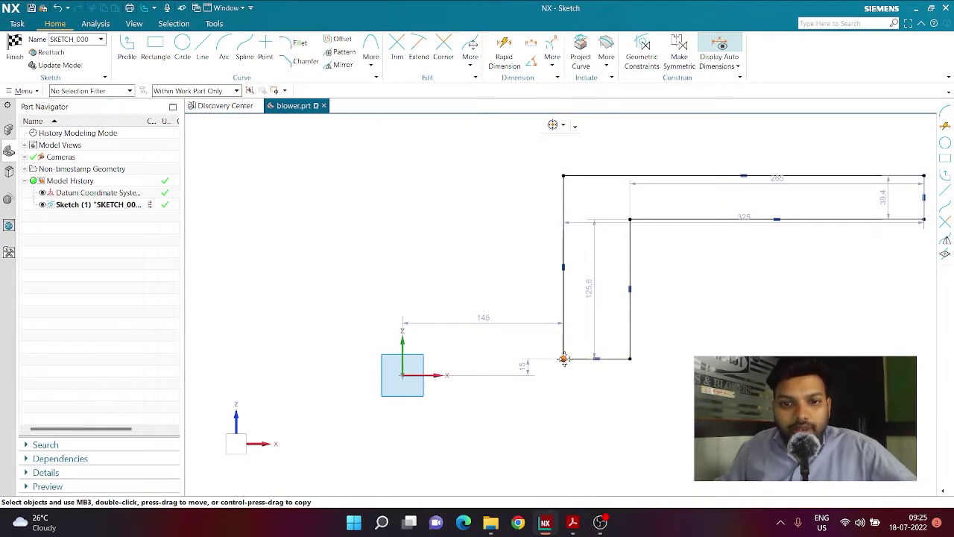
pyautogui.click(402, 372)
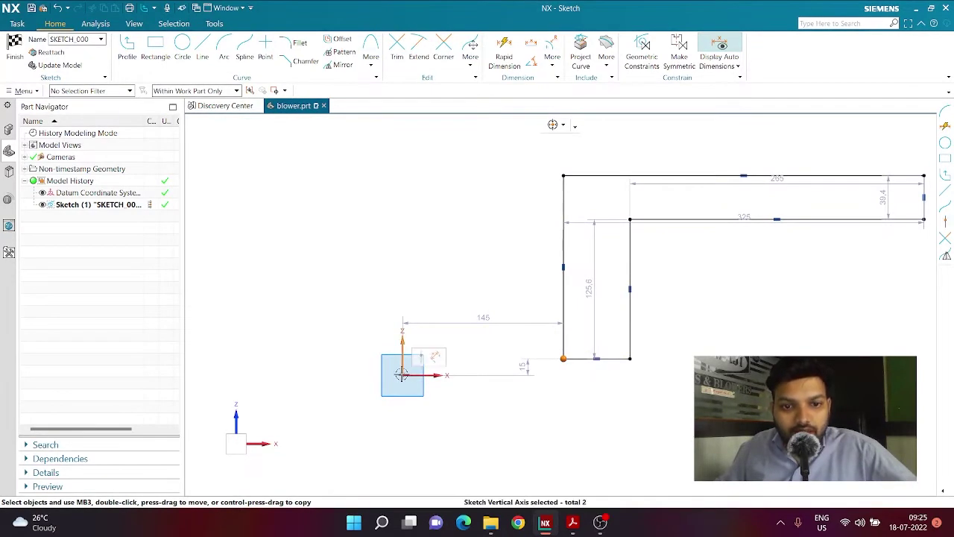
pyautogui.press('Escape')
pyautogui.click(563, 358)
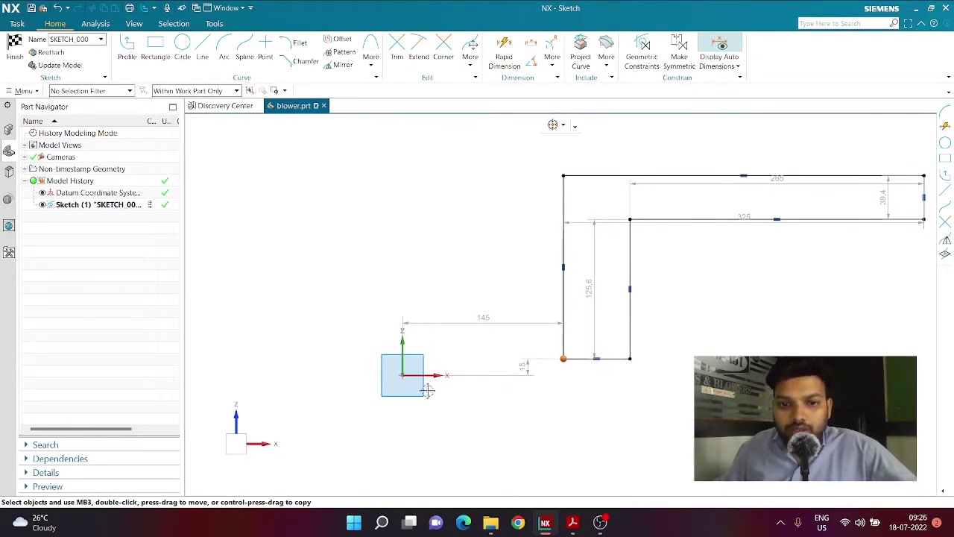
pyautogui.click(403, 376)
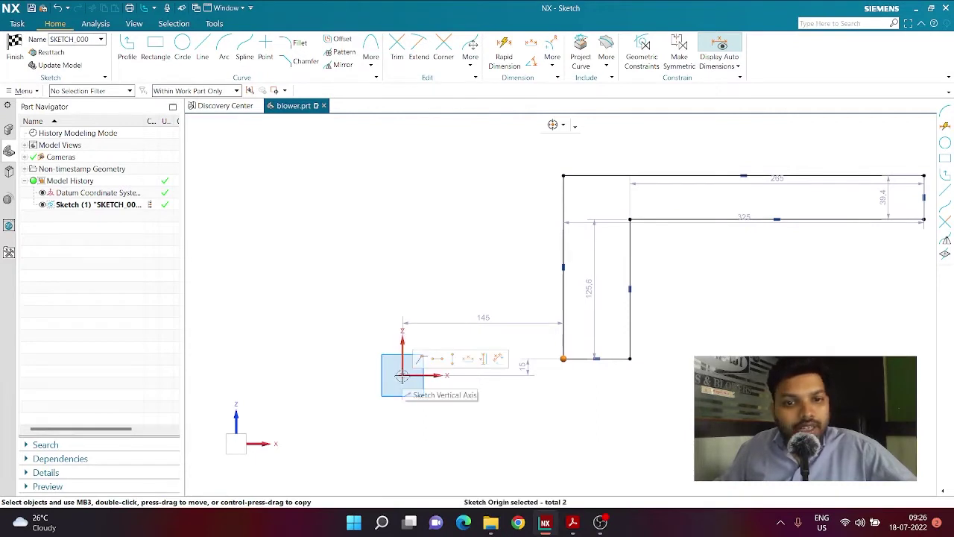
pyautogui.click(442, 362)
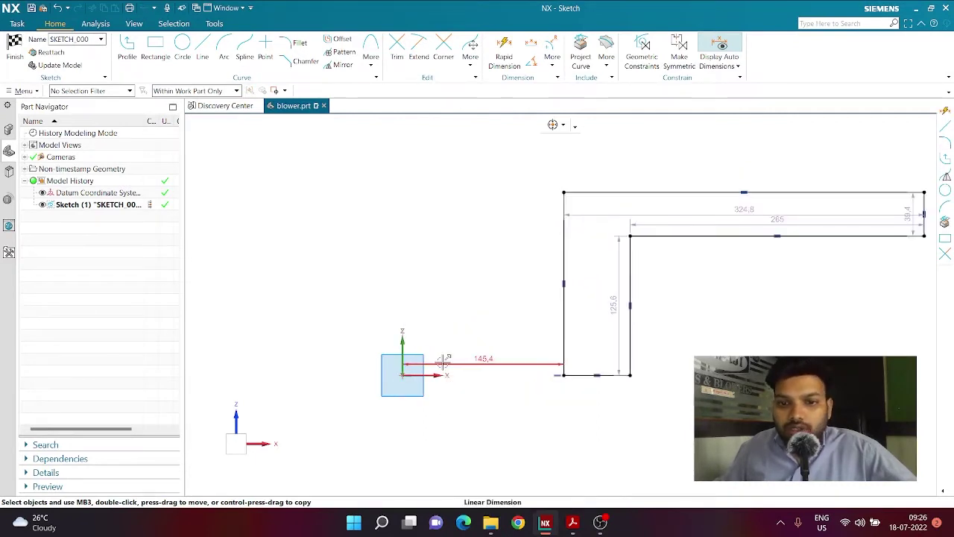
# Step: Check the bore diameter in the Blower.pdf drawing and set the profile's inner edge to 1.5/2 mm from the vertical axis in NX
pyautogui.scroll(-2, 512, 412)
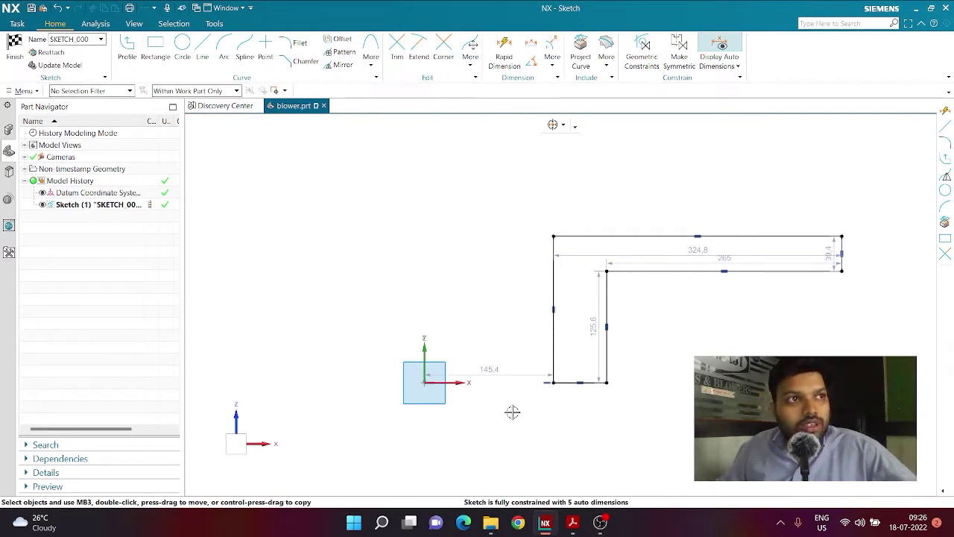
pyautogui.click(573, 521)
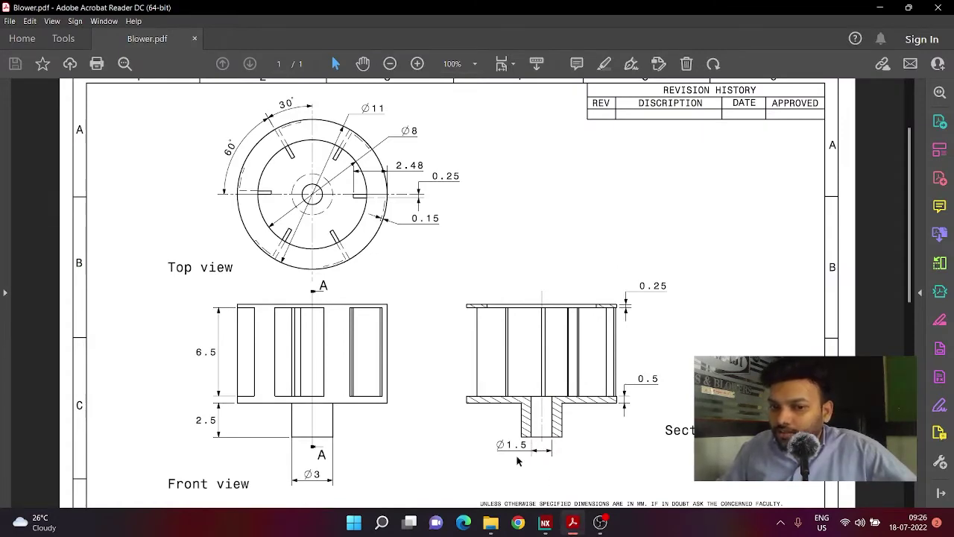
pyautogui.click(583, 524)
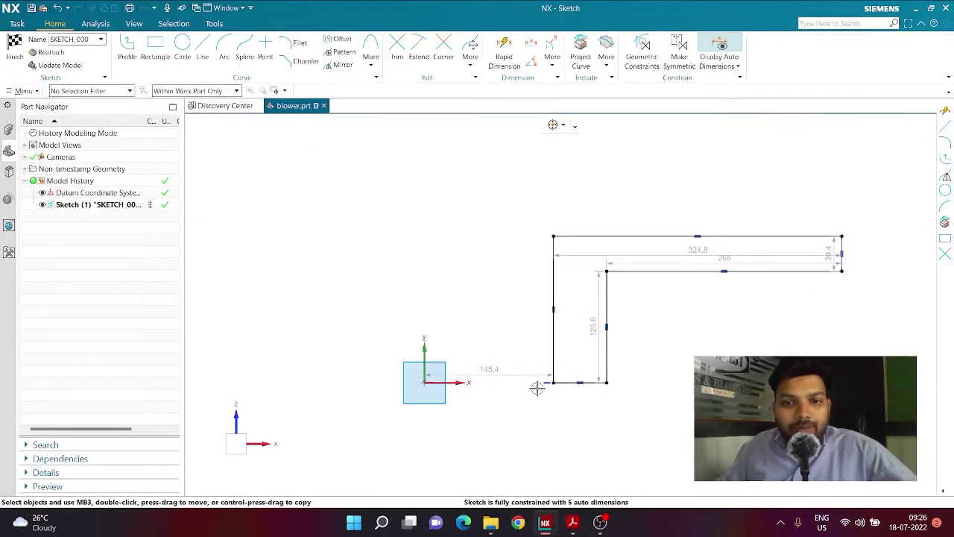
pyautogui.doubleClick(513, 376)
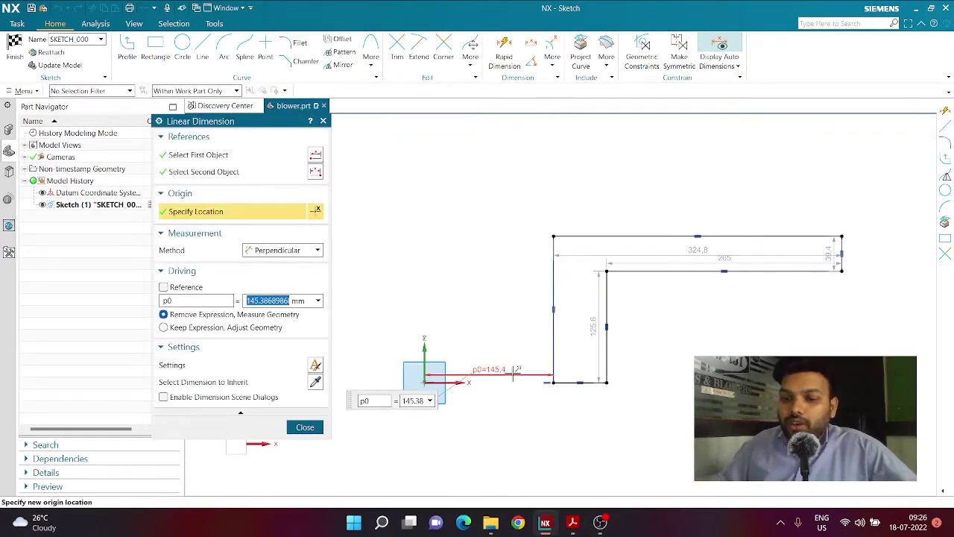
pyautogui.write('1')
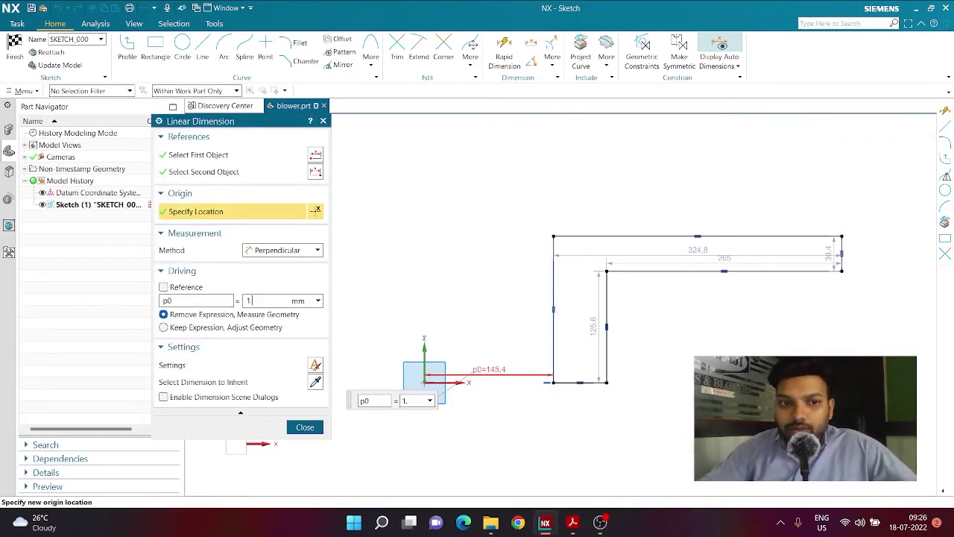
pyautogui.write('.5/2')
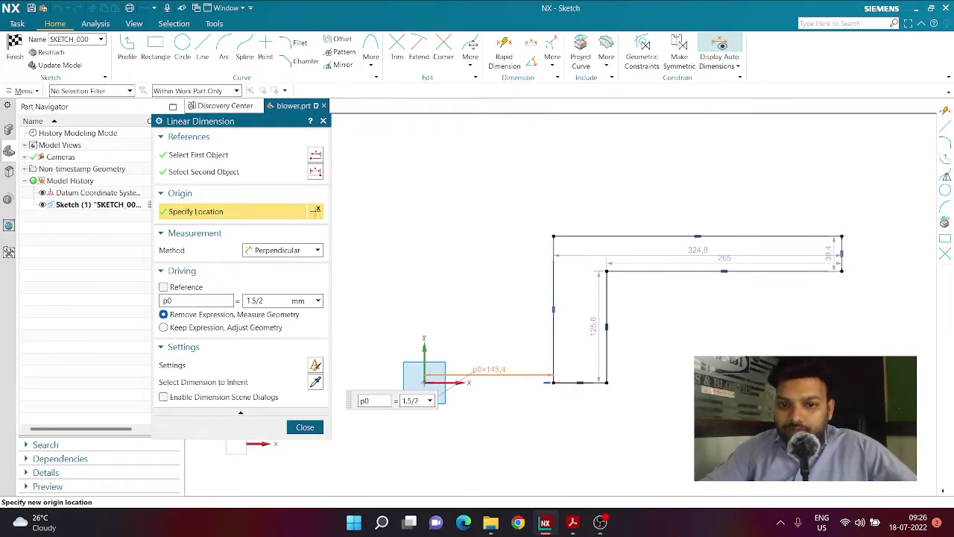
pyautogui.press('Return')
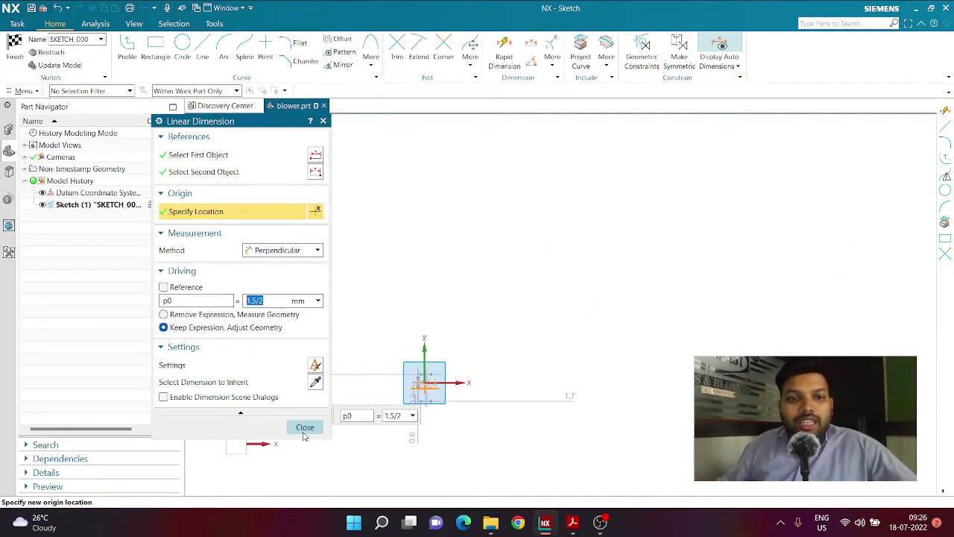
pyautogui.click(304, 427)
# Step: Check the outer diameter in Blower.pdf and, back in NX, dimension the flange's outer end at 11/2 mm from the vertical axis
pyautogui.scroll(5, 400, 405)
pyautogui.scroll(-3, 482, 337)
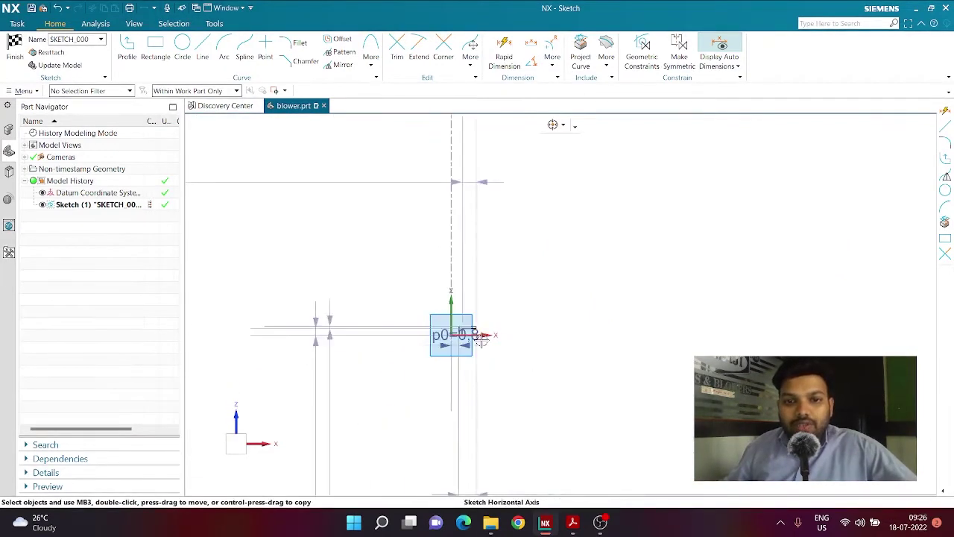
pyautogui.scroll(-4, 426, 324)
pyautogui.scroll(4, 413, 319)
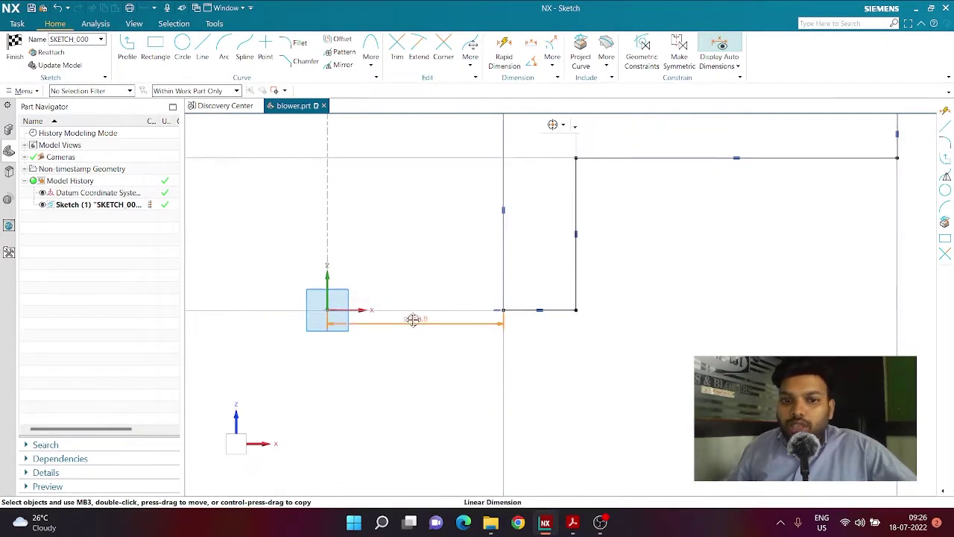
pyautogui.scroll(-2, 455, 365)
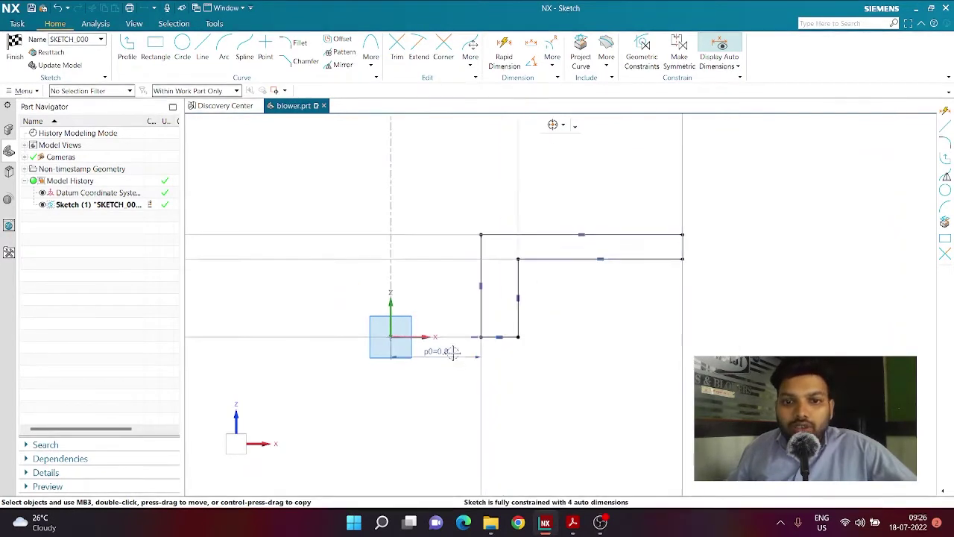
pyautogui.scroll(1, 453, 351)
pyautogui.click(573, 522)
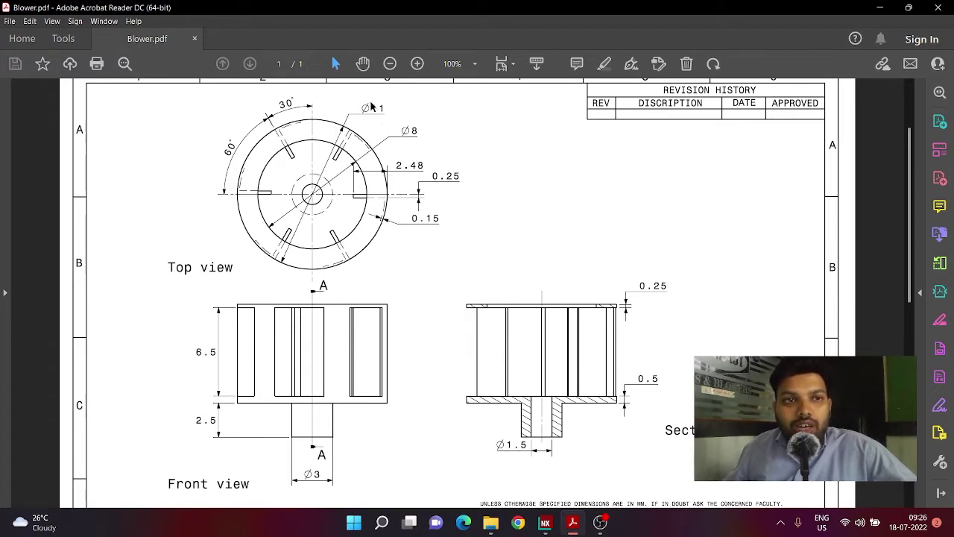
pyautogui.click(545, 522)
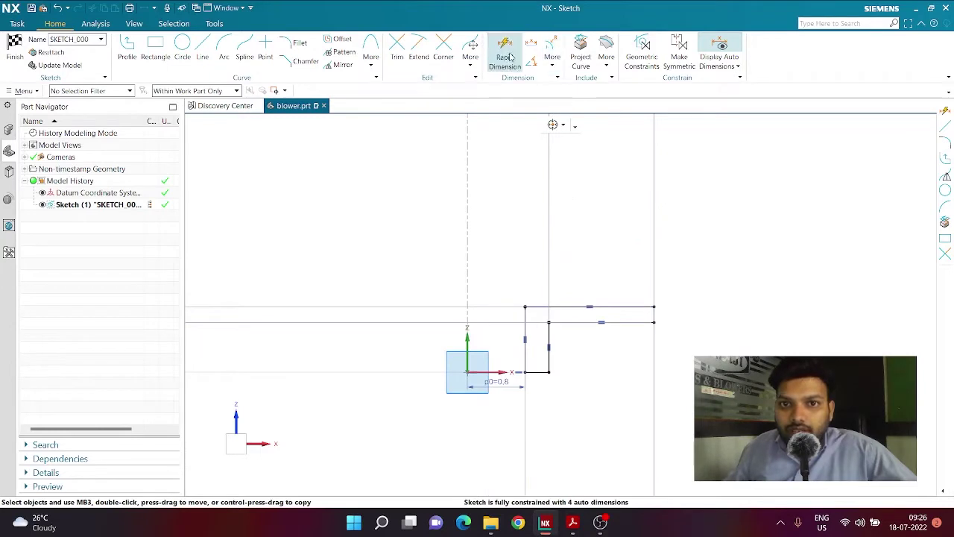
pyautogui.click(504, 57)
pyautogui.click(466, 344)
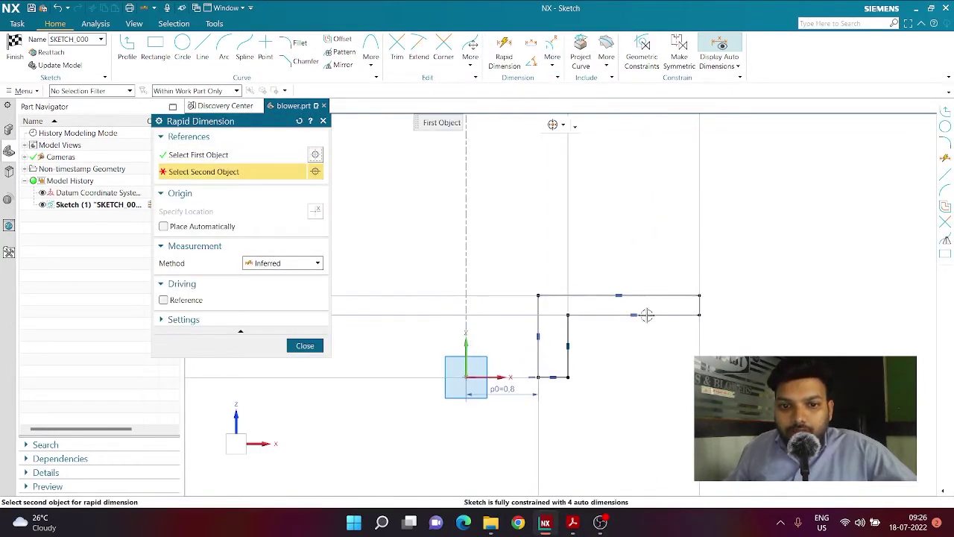
pyautogui.click(701, 296)
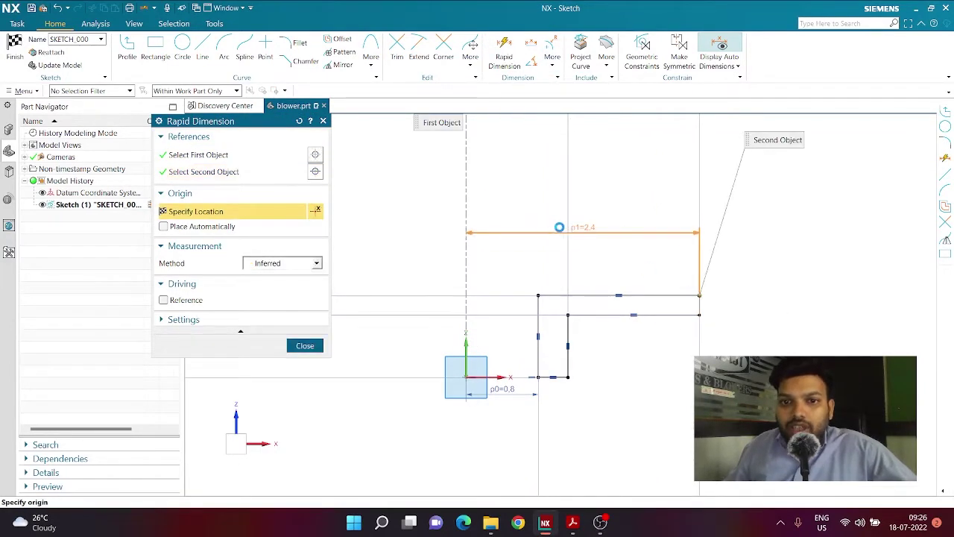
pyautogui.click(529, 231)
pyautogui.write('11/2')
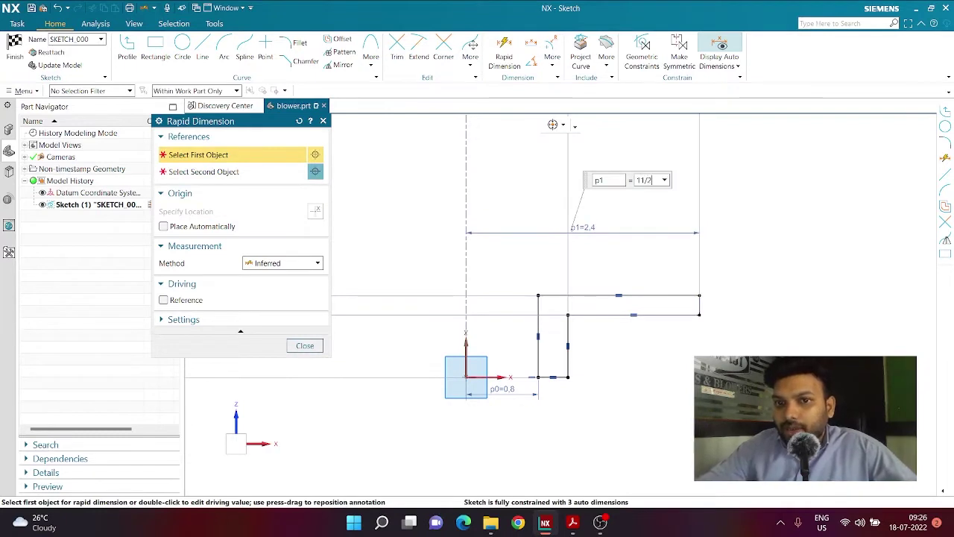
pyautogui.press('Return')
# Step: Dimension the hub's outer edge at 3/2 mm from the sketch origin and place that dimension below the profile
pyautogui.scroll(-1, 524, 266)
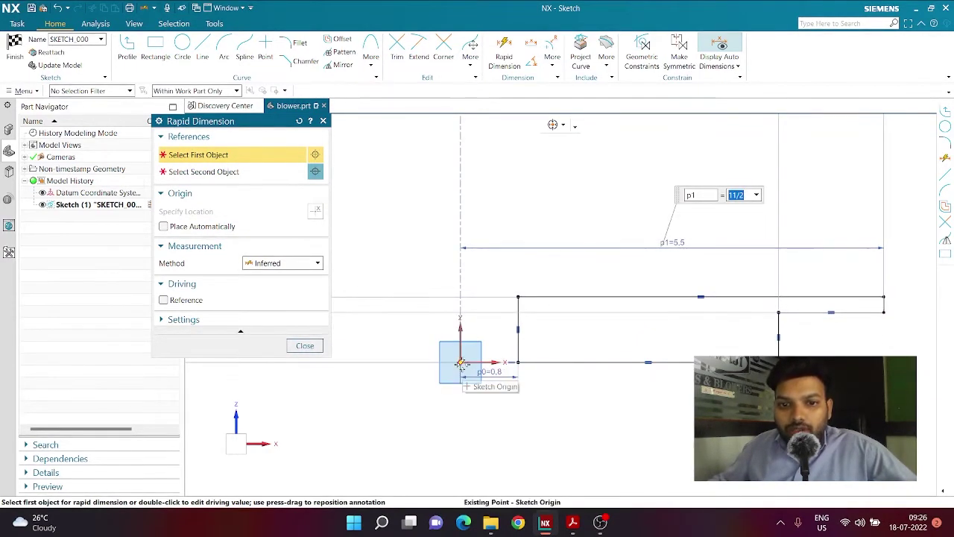
pyautogui.click(460, 361)
pyautogui.click(778, 322)
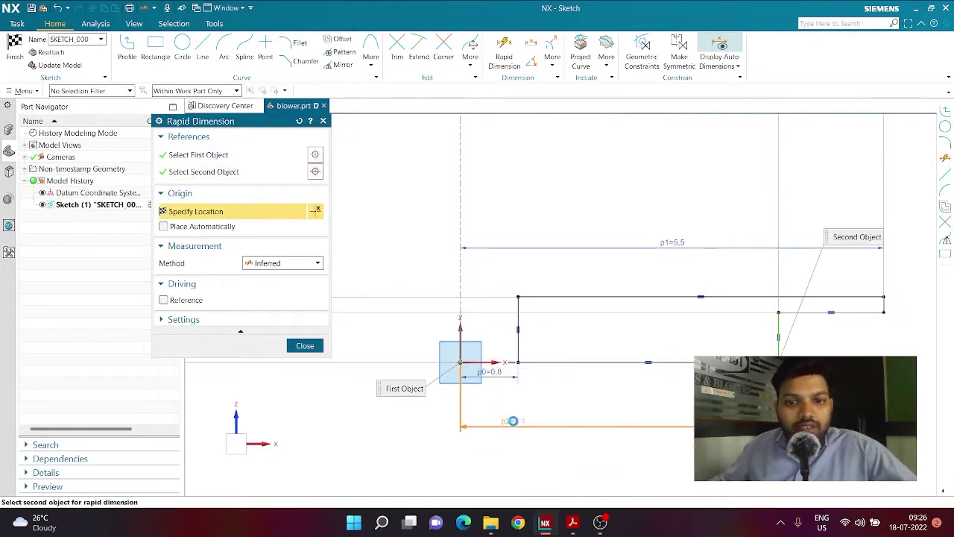
pyautogui.click(511, 421)
pyautogui.write('3/2')
pyautogui.press('Return')
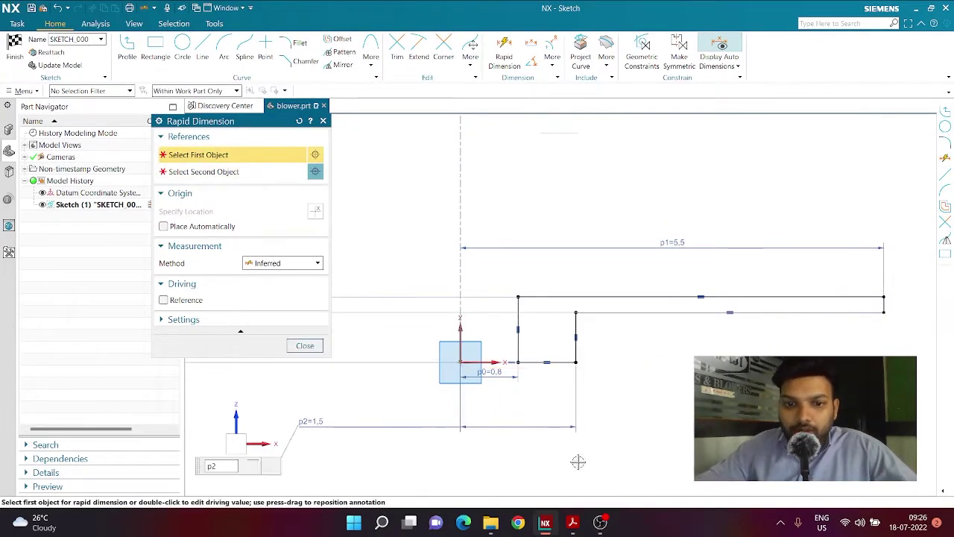
pyautogui.click(305, 347)
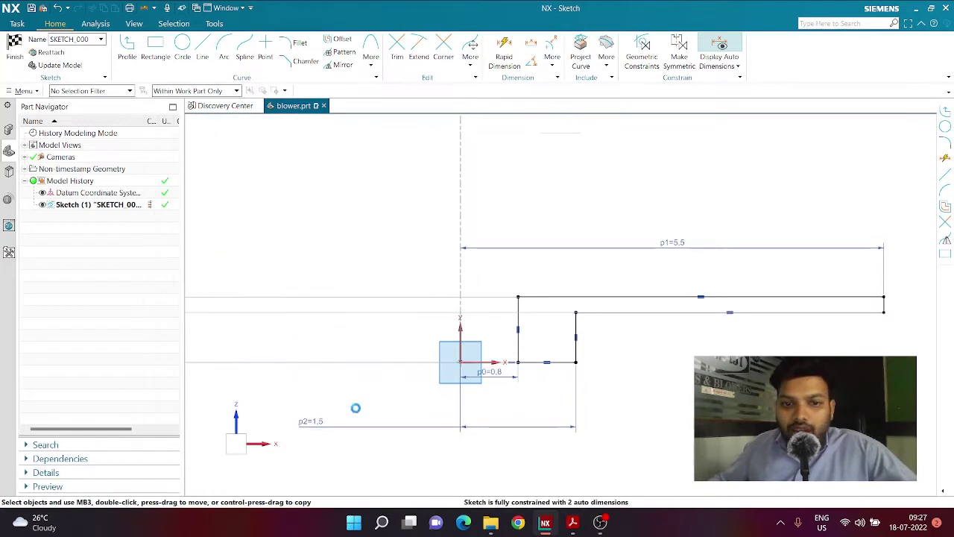
pyautogui.moveTo(310, 422); pyautogui.dragTo(520, 397)
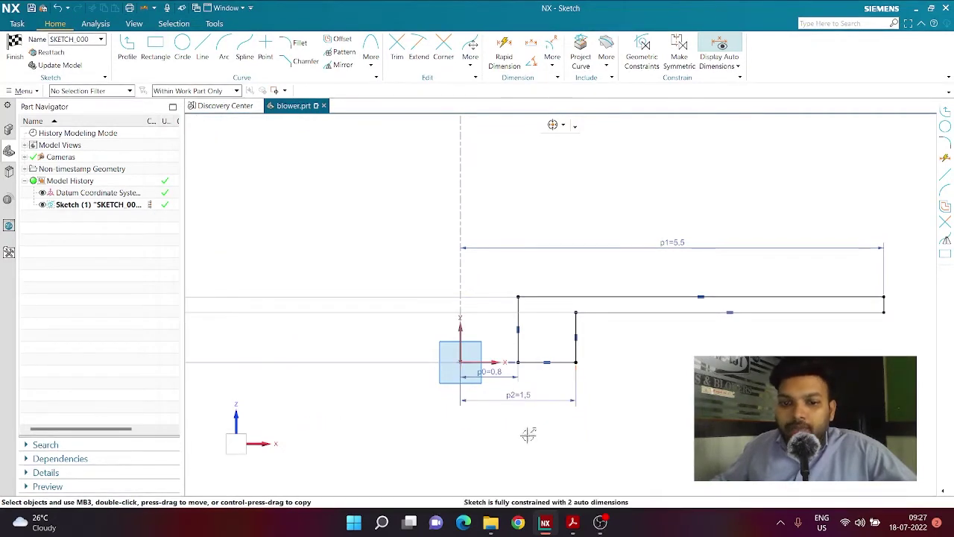
# Step: Check the hub height in Blower.pdf and, back in NX, dimension the hub's outer vertical edge at 2.5 mm
pyautogui.click(572, 522)
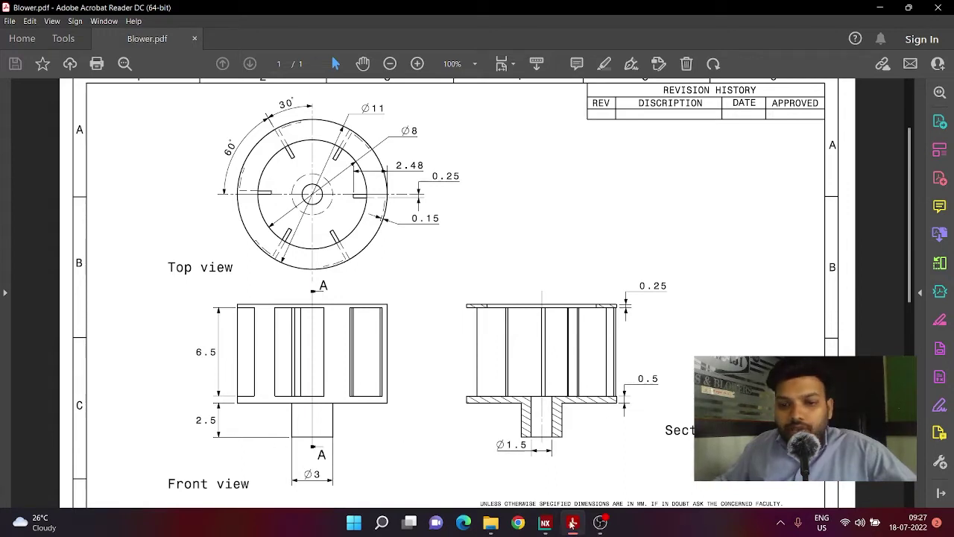
pyautogui.click(544, 523)
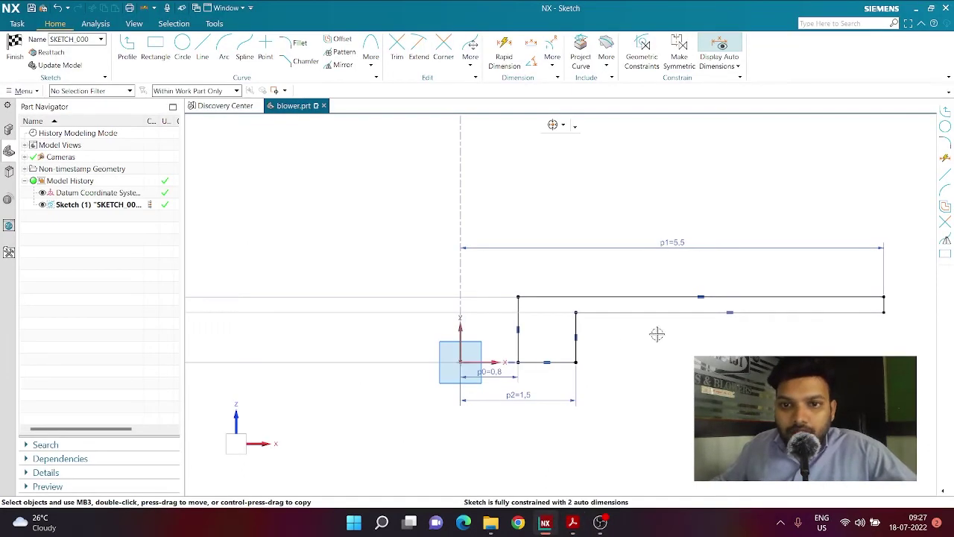
pyautogui.click(503, 56)
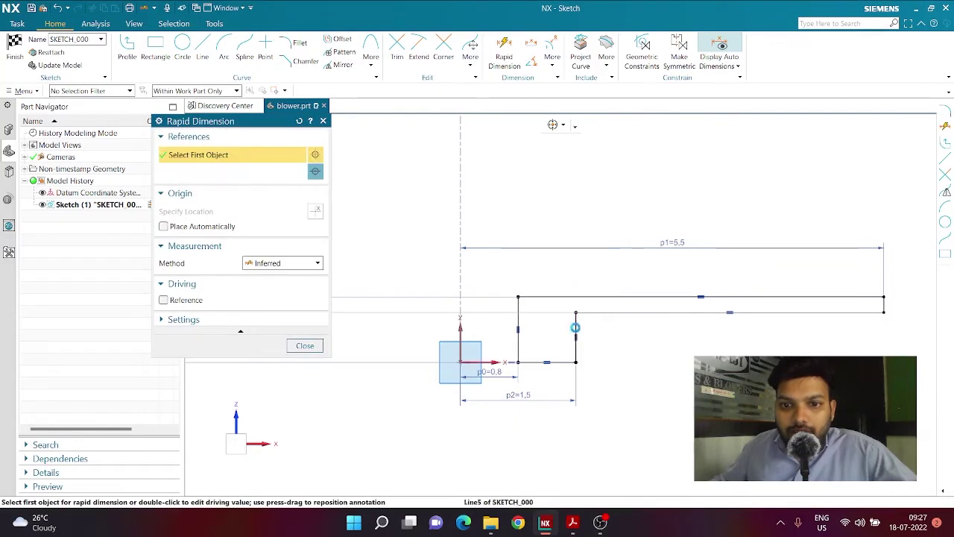
pyautogui.click(575, 328)
pyautogui.click(603, 376)
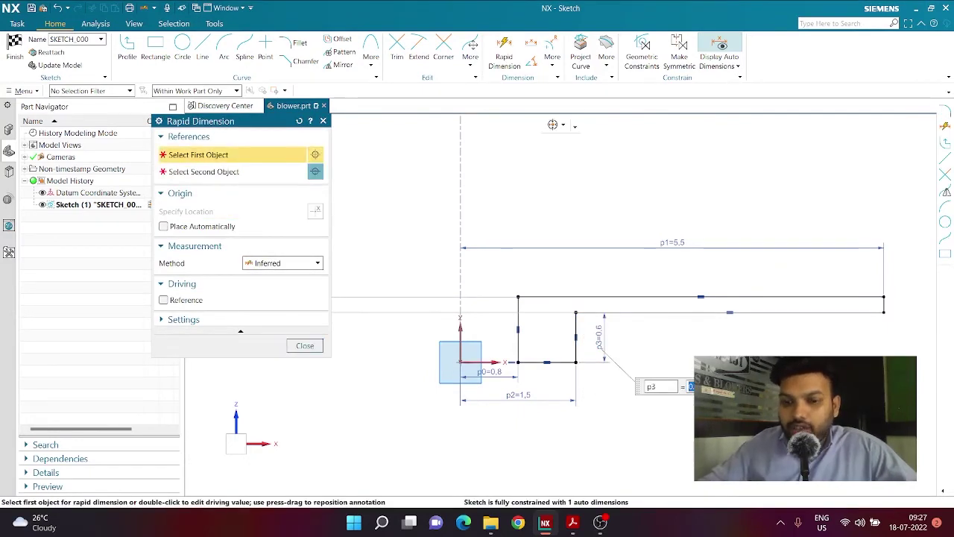
pyautogui.write('2.5')
pyautogui.press('Return')
# Step: Dimension the short vertical edge at the flange's outer end, giving a flange thickness of 0.5 mm
pyautogui.scroll(-3, 814, 228)
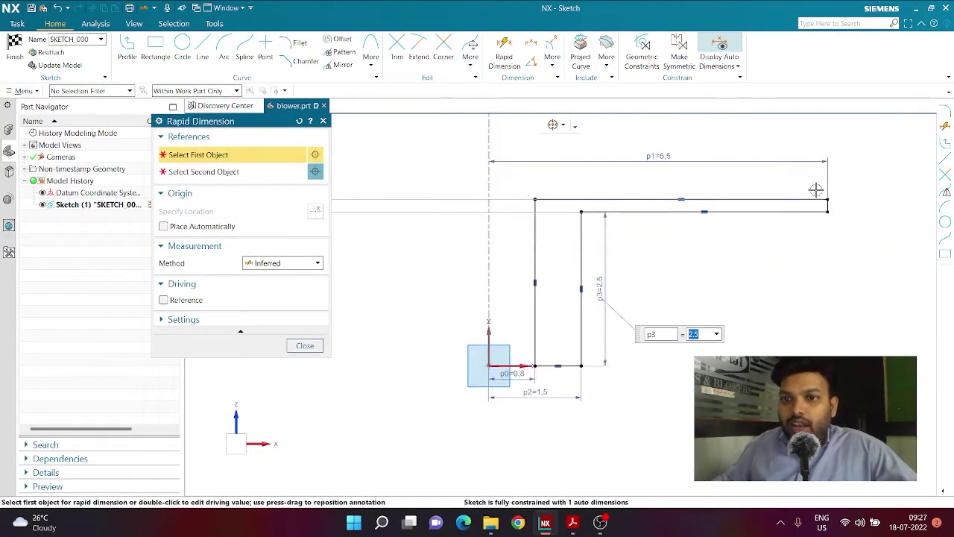
pyautogui.click(807, 231)
pyautogui.scroll(-3, 819, 235)
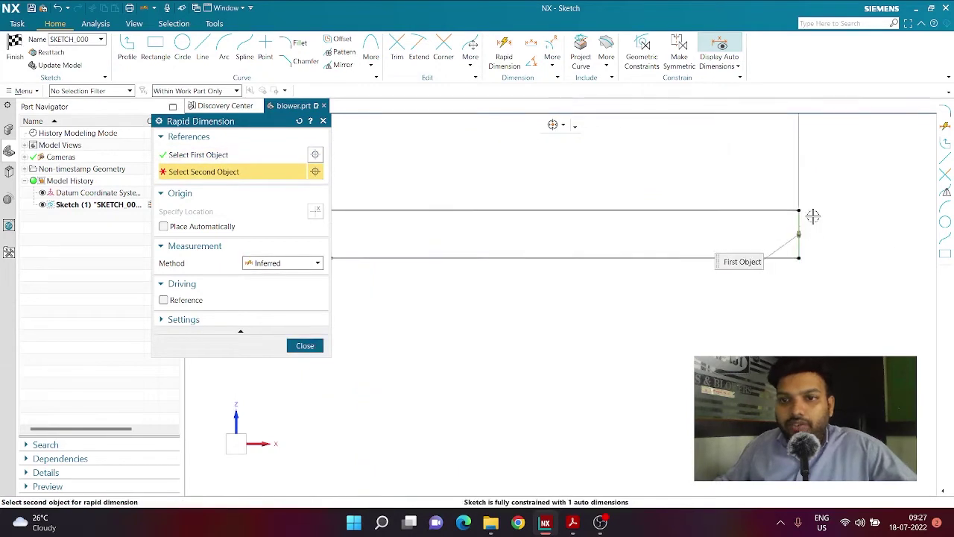
pyautogui.press('Escape')
pyautogui.click(505, 49)
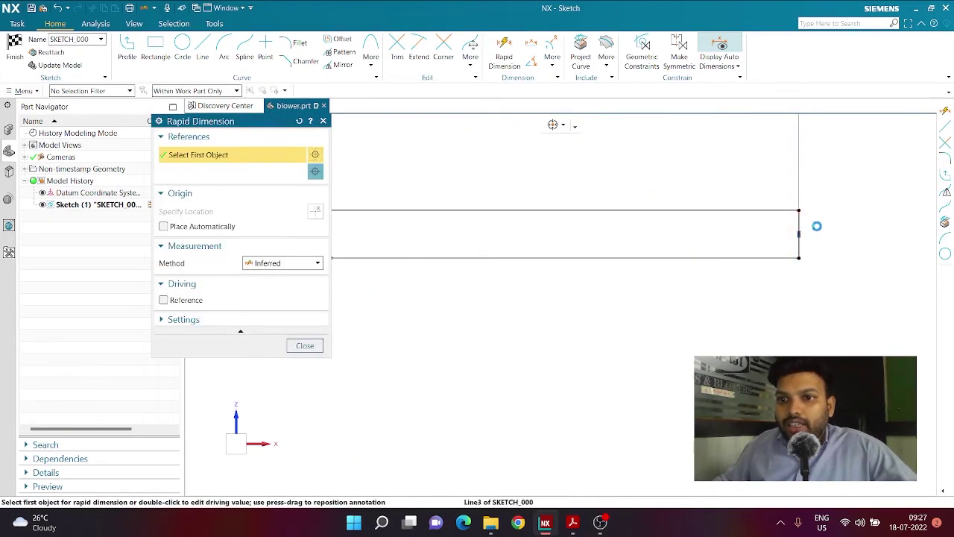
pyautogui.click(801, 232)
pyautogui.click(821, 238)
pyautogui.middleClick(804, 278)
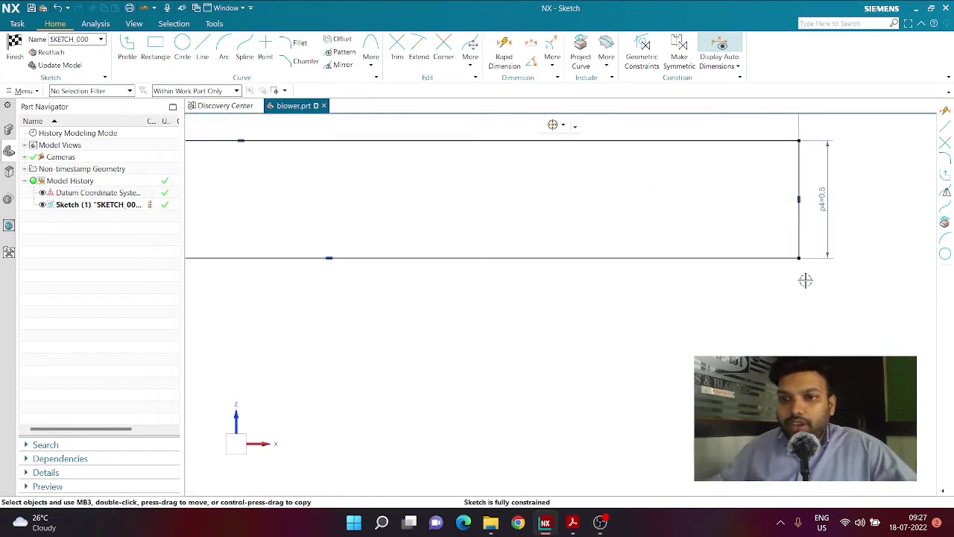
# Step: Draw a rectangle about 1.9 mm wide and 1.2 mm high above the flange and align its lower outer corner vertically with the flange end
pyautogui.scroll(4, 787, 298)
pyautogui.scroll(2, 787, 298)
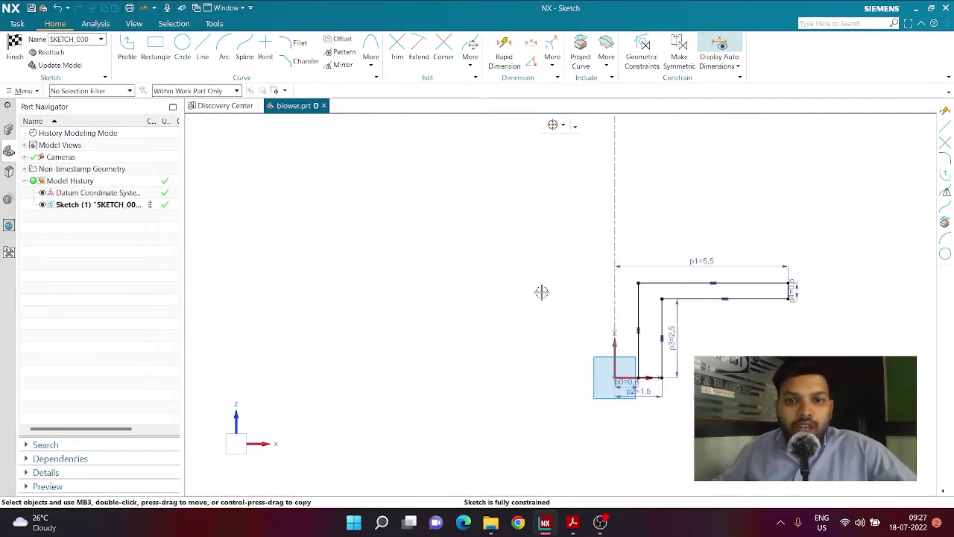
pyautogui.scroll(2, 542, 291)
pyautogui.scroll(-2, 616, 396)
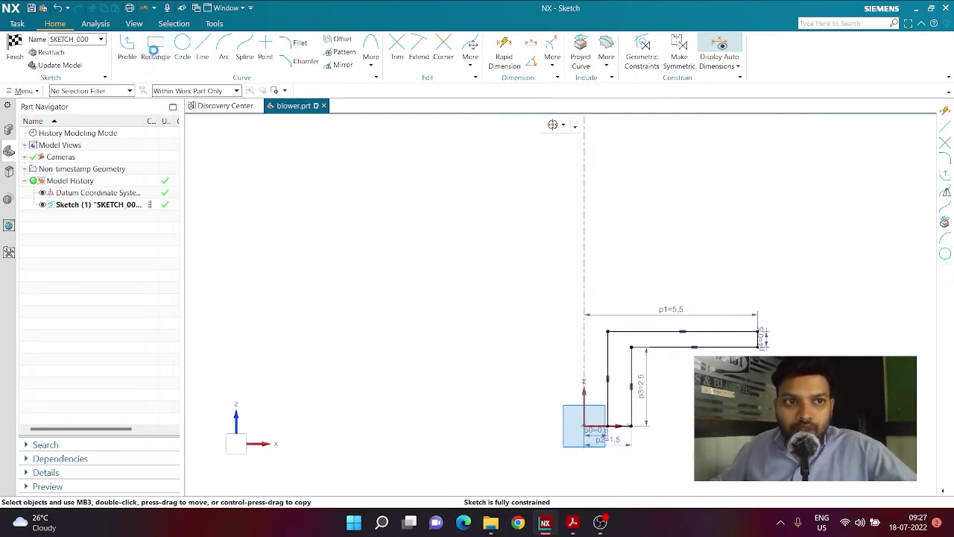
pyautogui.click(155, 48)
pyautogui.click(748, 150)
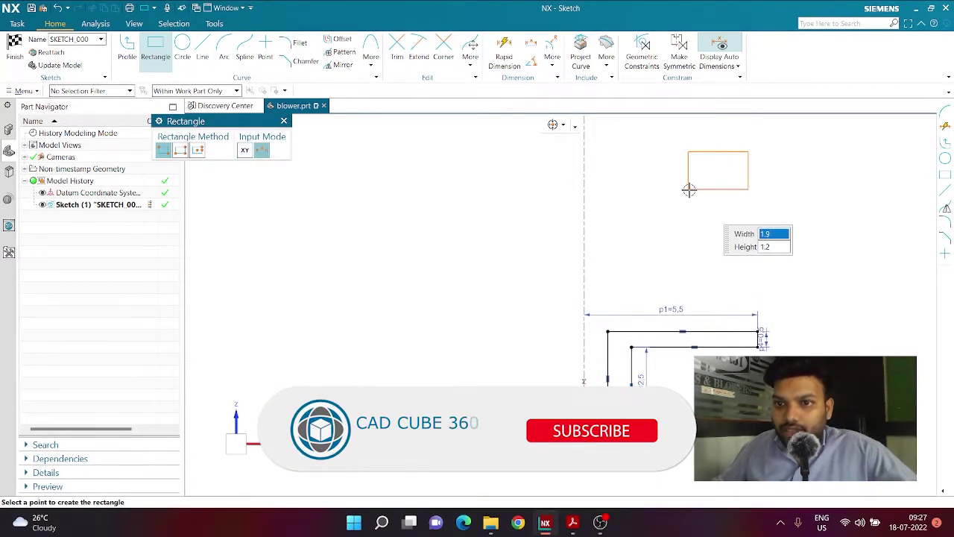
pyautogui.click(688, 189)
pyautogui.scroll(-1, 785, 206)
pyautogui.press('Escape')
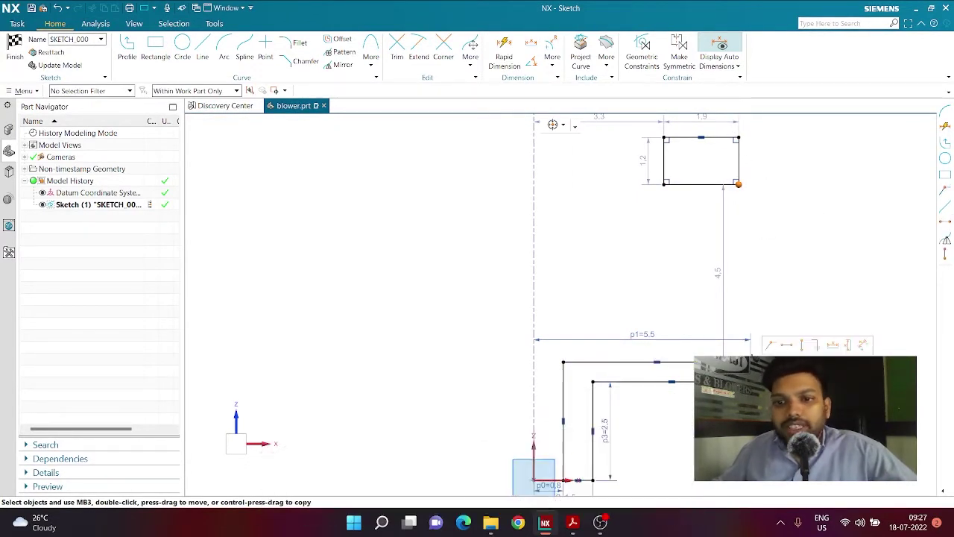
pyautogui.click(801, 345)
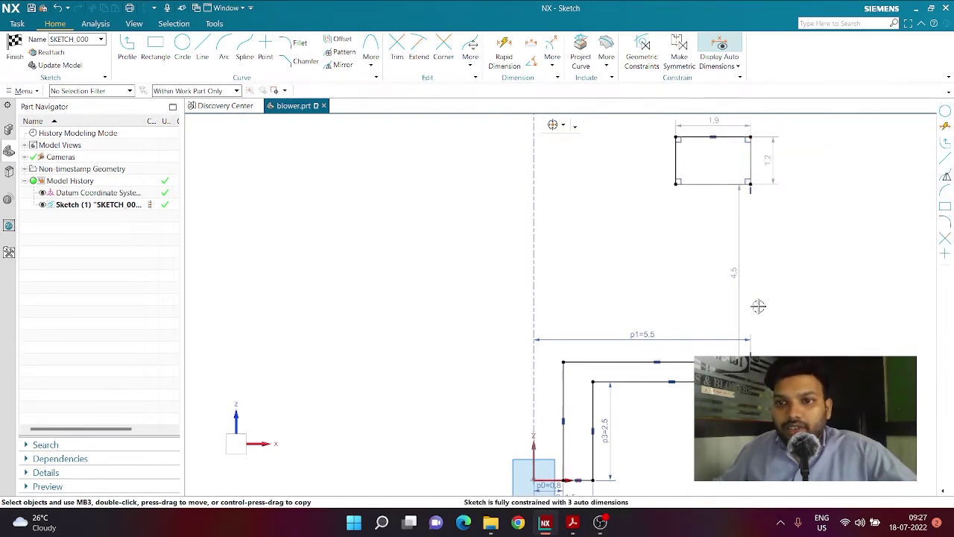
# Step: Check the blade height in Blower.pdf and, back in NX, set the distance between flange and rectangle to 6.5 mm
pyautogui.click(571, 522)
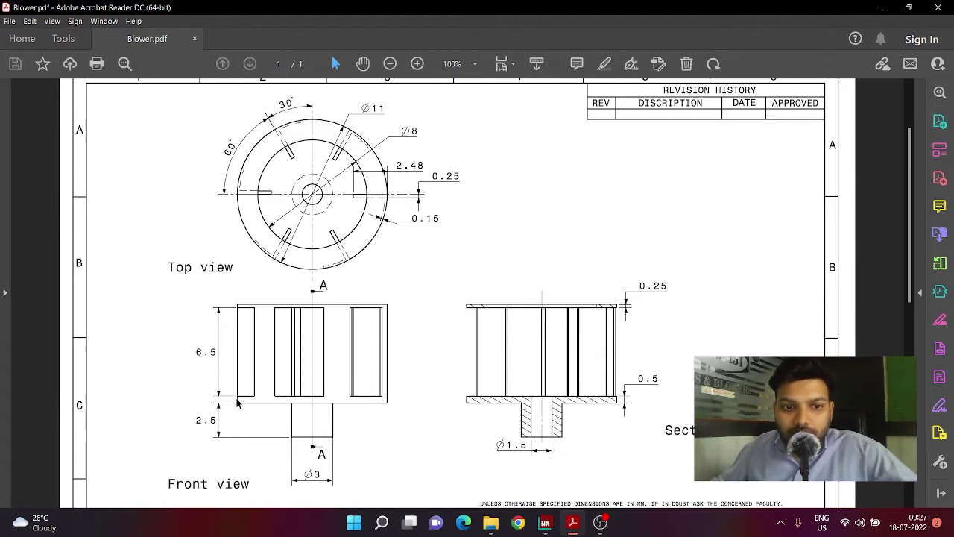
pyautogui.click(545, 523)
pyautogui.doubleClick(743, 234)
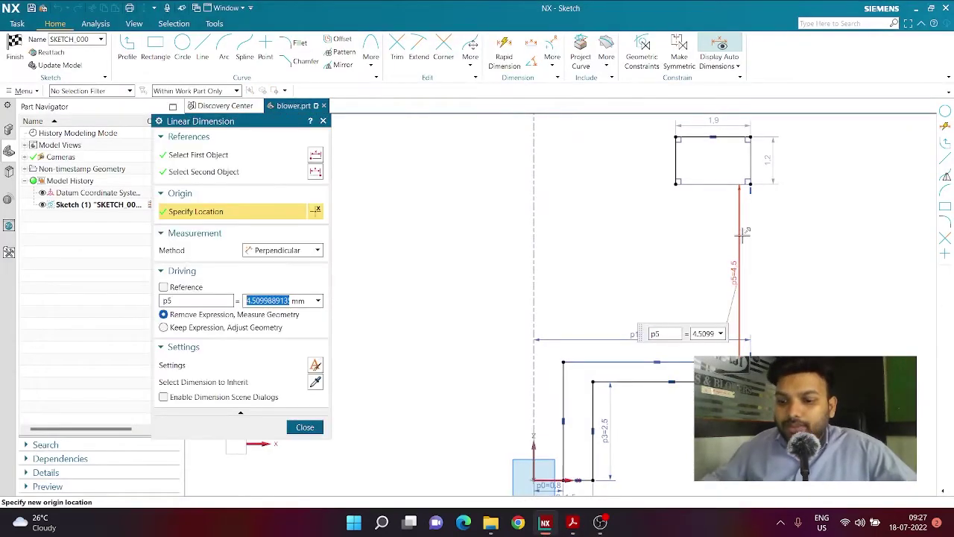
pyautogui.write('6.5')
pyautogui.press('Return')
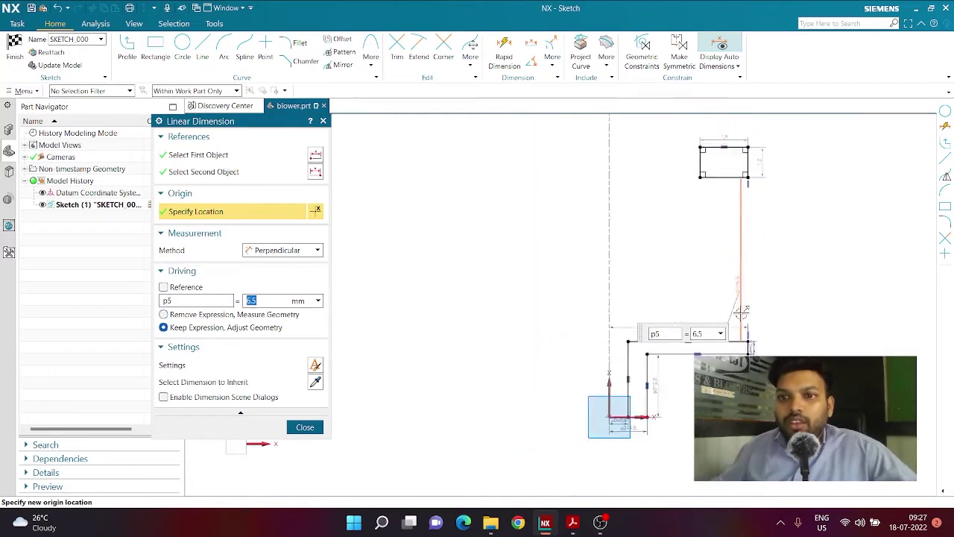
# Step: Check the top ring's thickness in Blower.pdf and, back in NX, set the rectangle's height to 0.25 mm
pyautogui.click(573, 522)
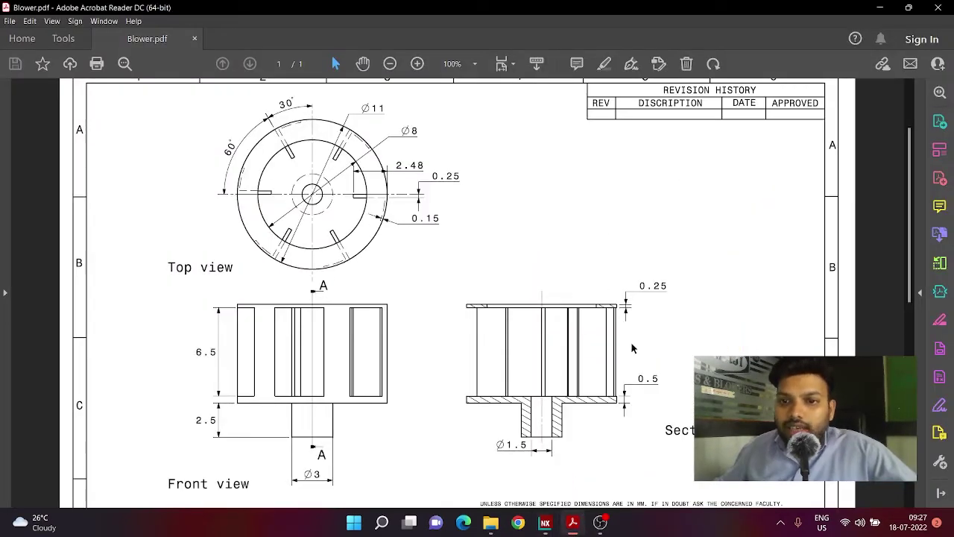
pyautogui.click(574, 523)
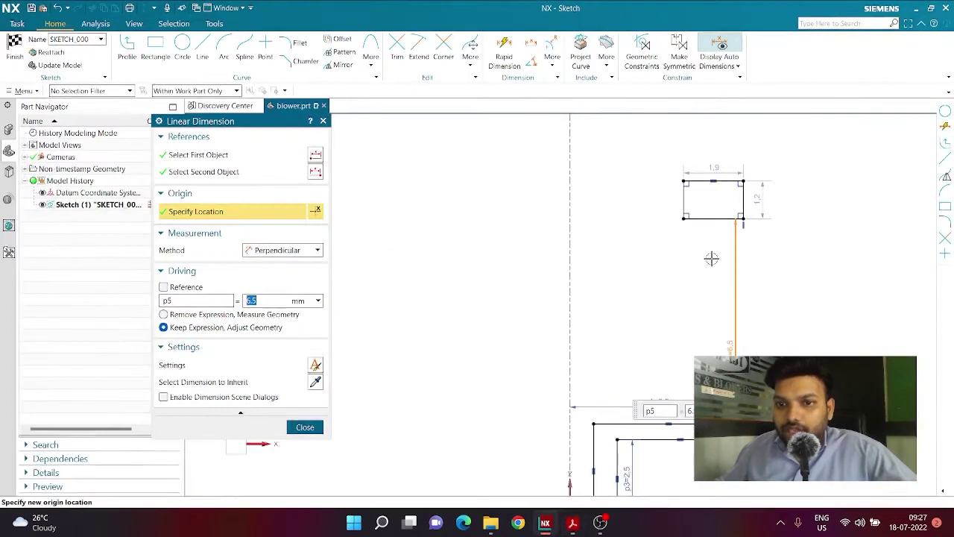
pyautogui.click(744, 195)
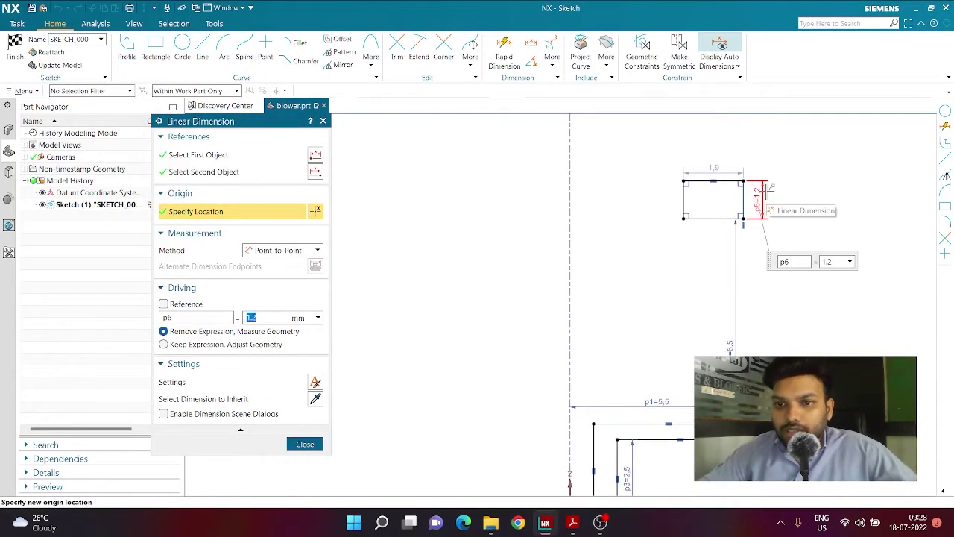
pyautogui.write('.25')
pyautogui.press('Return')
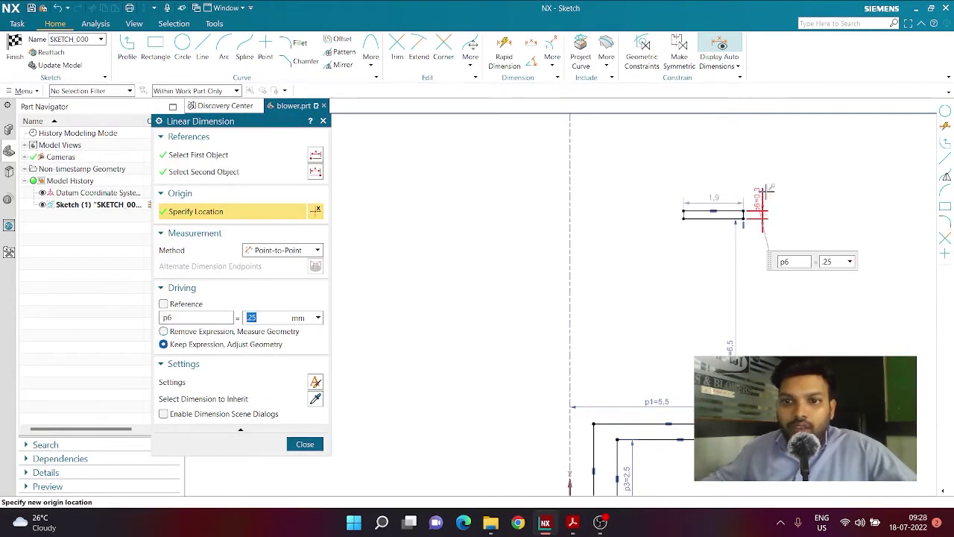
# Step: Check the ring's inner diameter in Blower.pdf and, back in NX, dimension the rectangle's inner edge at 4 mm from the sketch origin
pyautogui.click(571, 524)
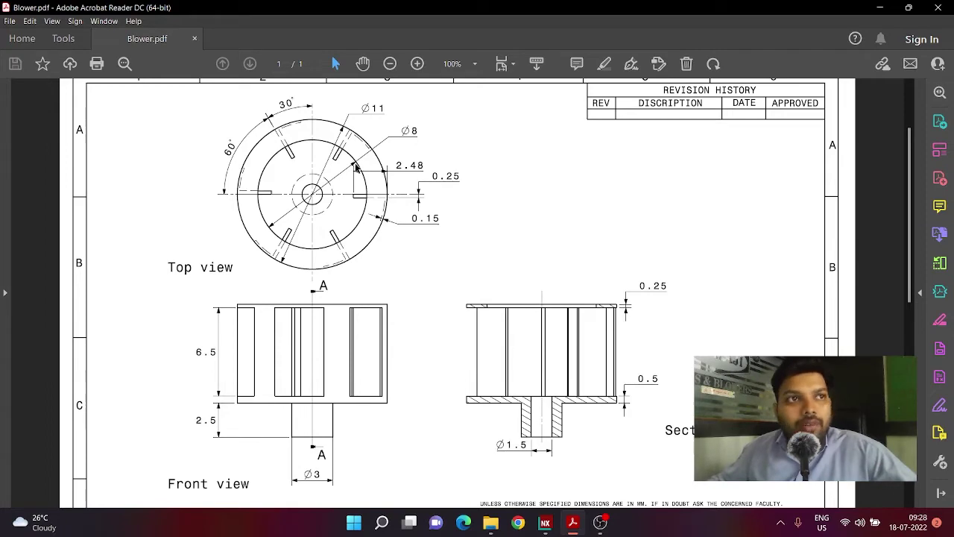
pyautogui.click(550, 523)
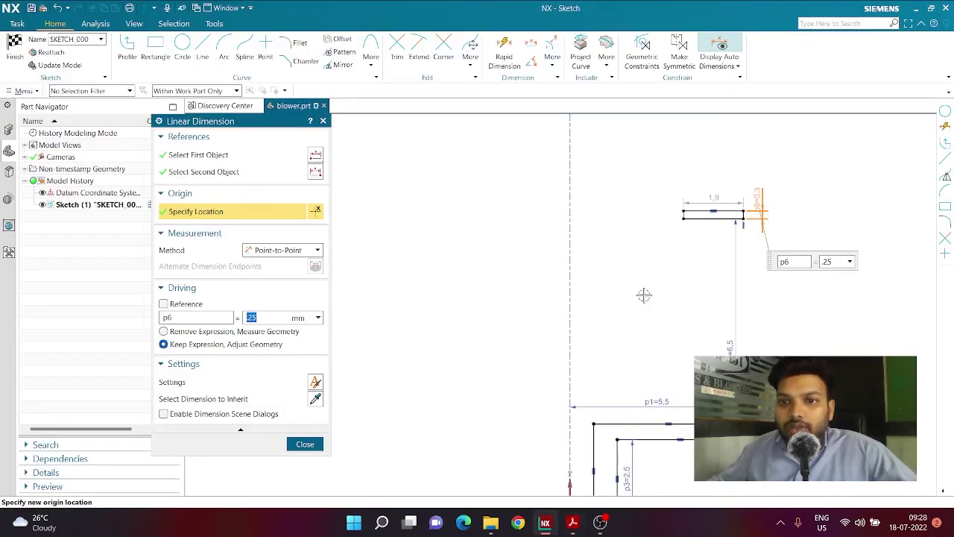
pyautogui.click(514, 65)
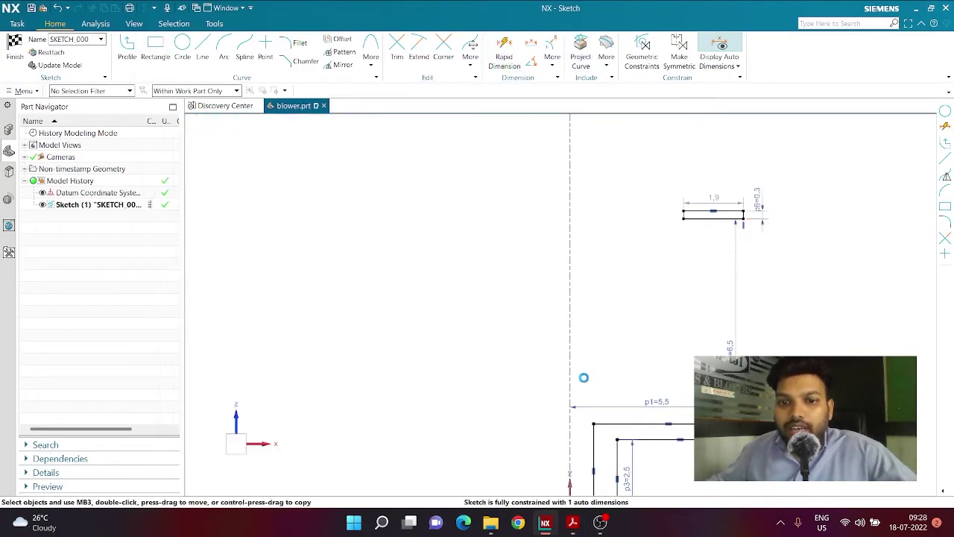
pyautogui.click(571, 488)
pyautogui.click(683, 220)
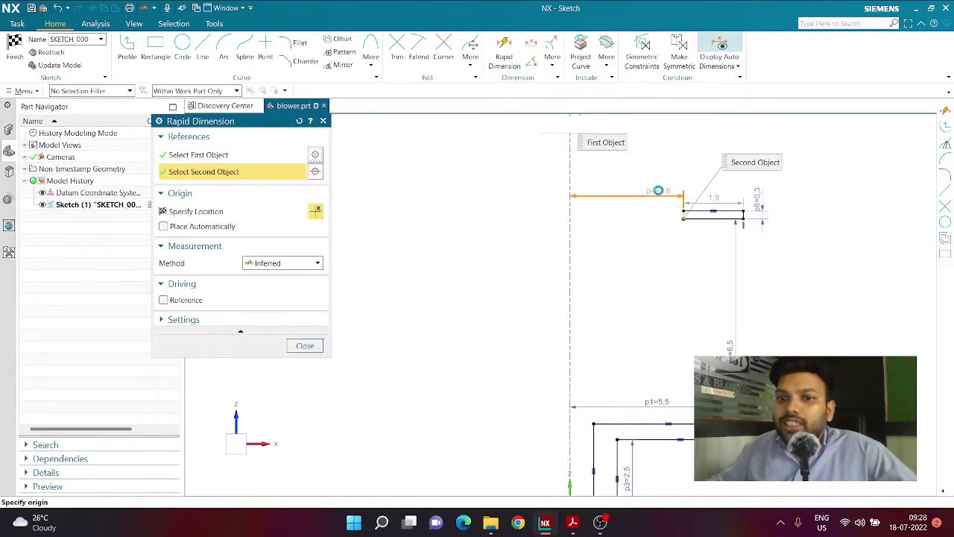
pyautogui.click(594, 222)
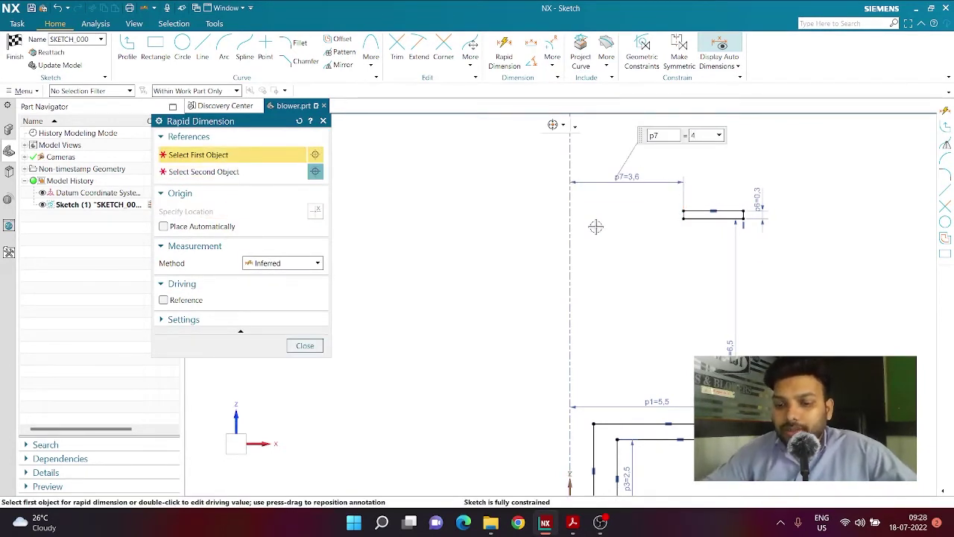
pyautogui.write('4')
pyautogui.press('Return')
pyautogui.middleClick(596, 227)
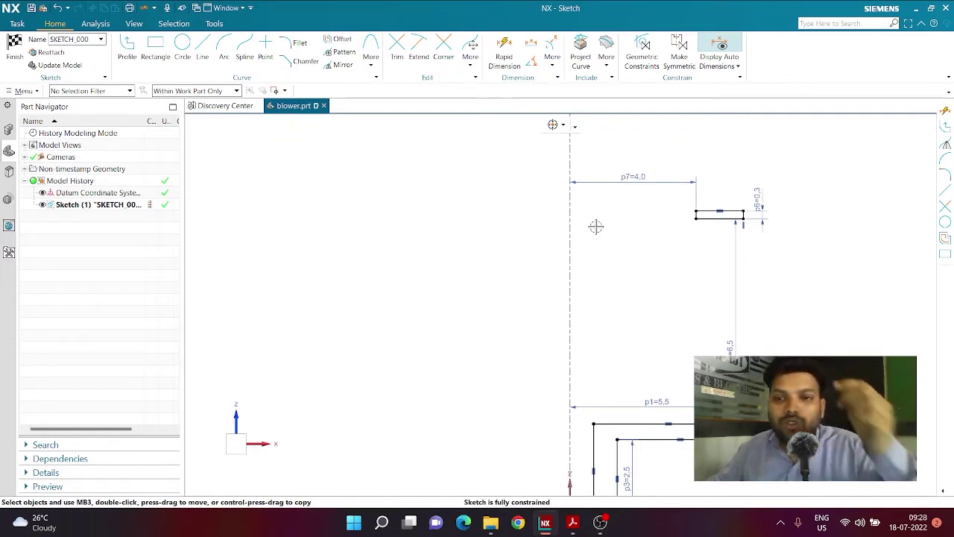
# Step: Finish the sketch and revolve the hub-and-flange and ring sections 360° about the datum Z axis as solids, without a Boolean
pyautogui.scroll(-2, 635, 246)
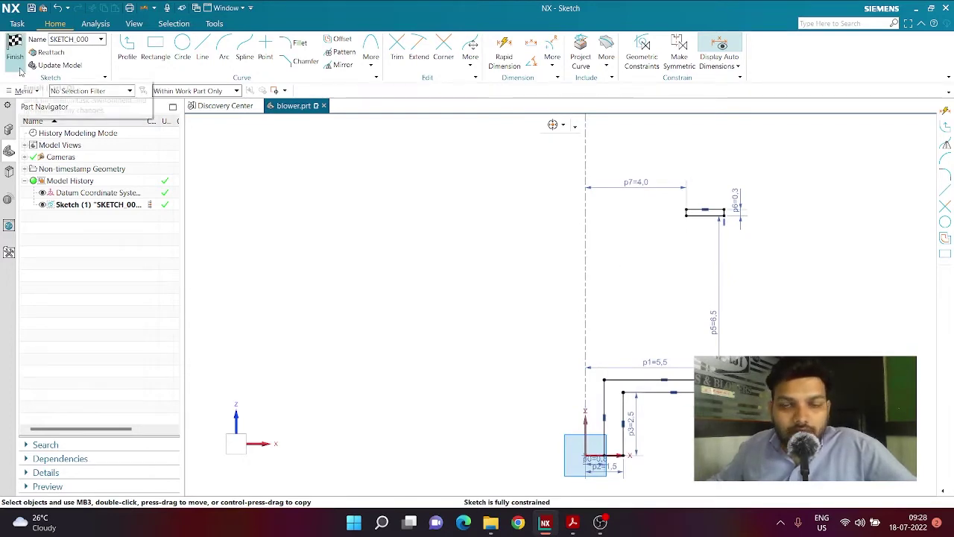
pyautogui.click(14, 46)
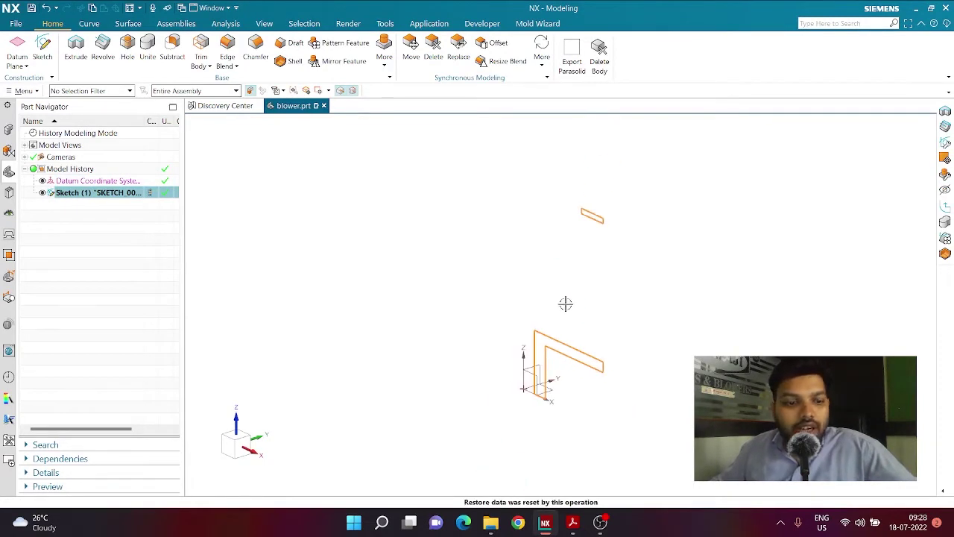
pyautogui.click(565, 303)
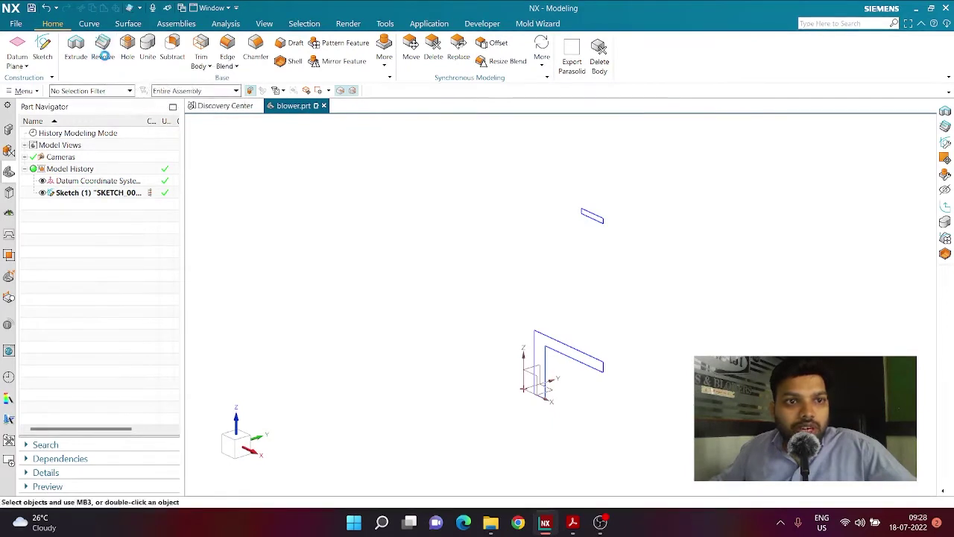
pyautogui.click(104, 56)
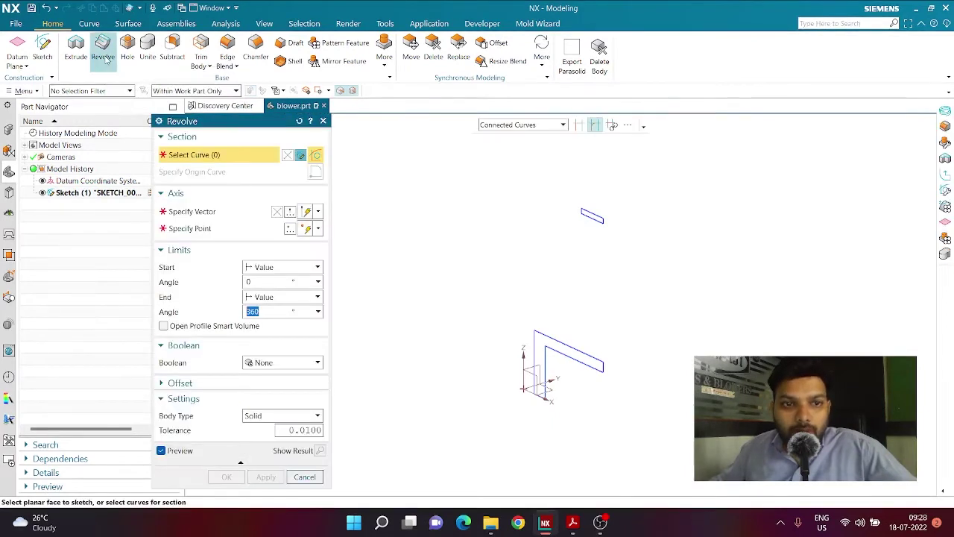
pyautogui.click(552, 330)
pyautogui.scroll(2, 547, 272)
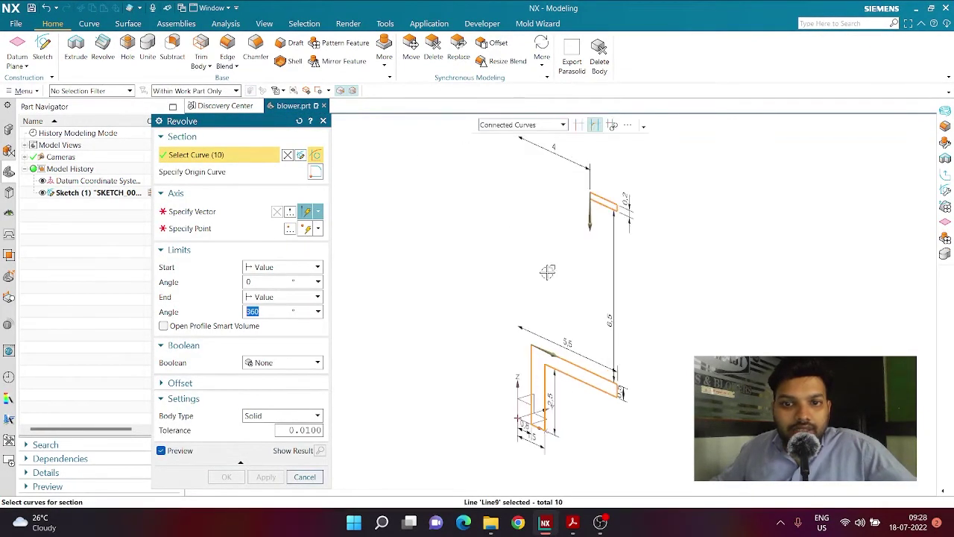
pyautogui.click(200, 215)
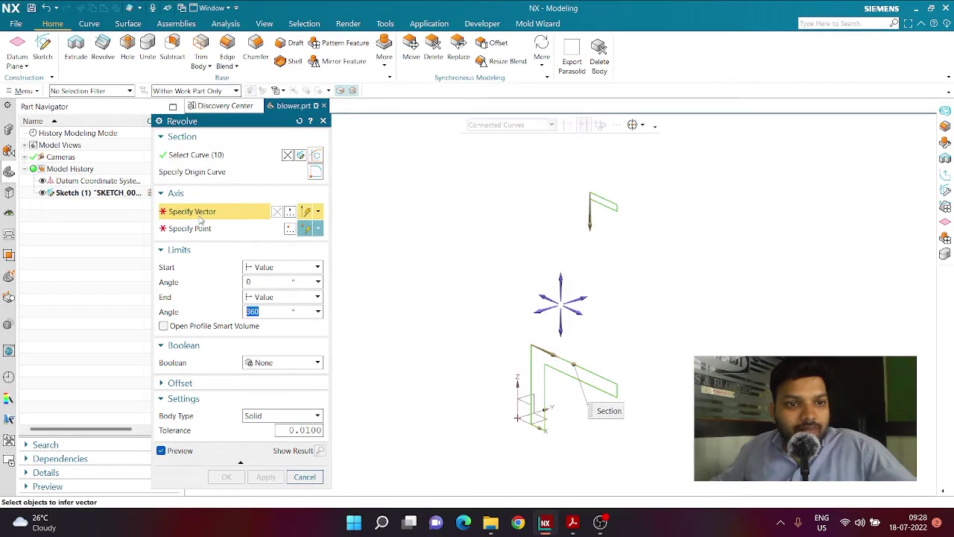
pyautogui.click(516, 383)
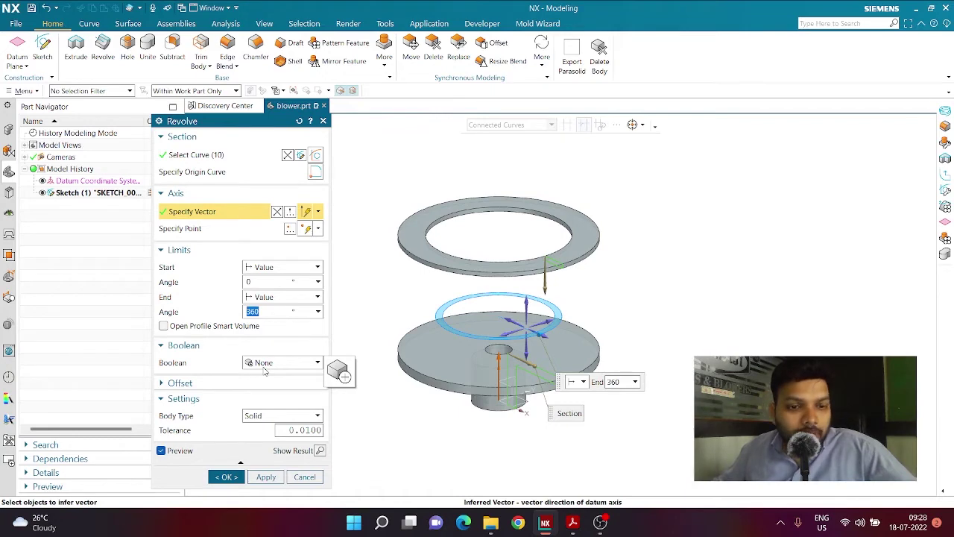
pyautogui.click(226, 477)
# Step: Hide the profile sketch and start a new sketch on the upper face of the flange
pyautogui.moveTo(378, 370)
pyautogui.mouseDown(button='middle')
pyautogui.moveTo(381, 284)
pyautogui.moveTo(379, 370)
pyautogui.mouseUp(button='middle')
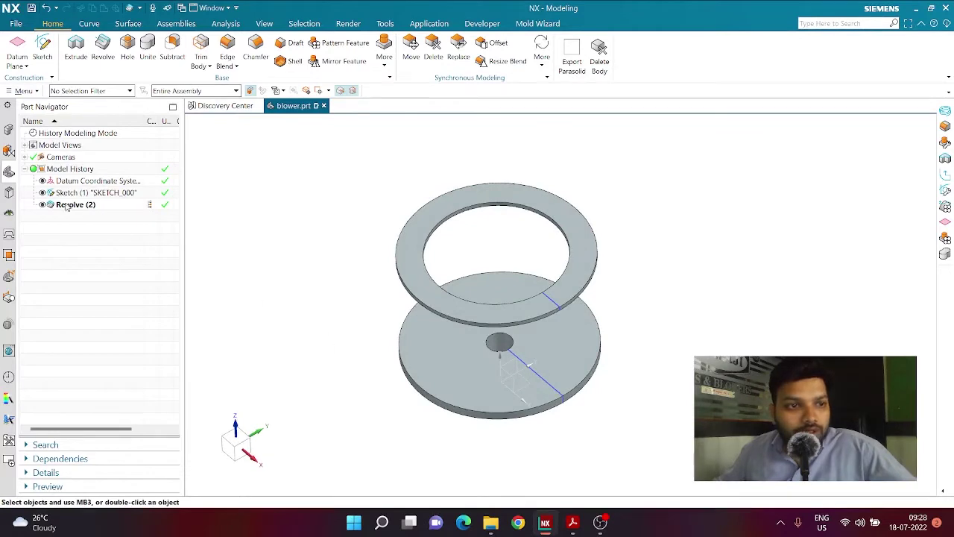
pyautogui.click(43, 192)
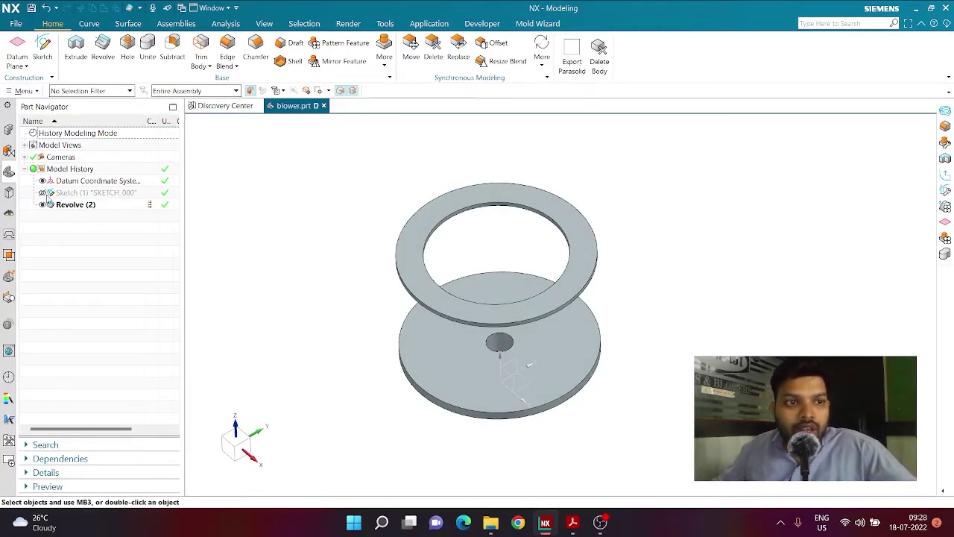
pyautogui.click(46, 64)
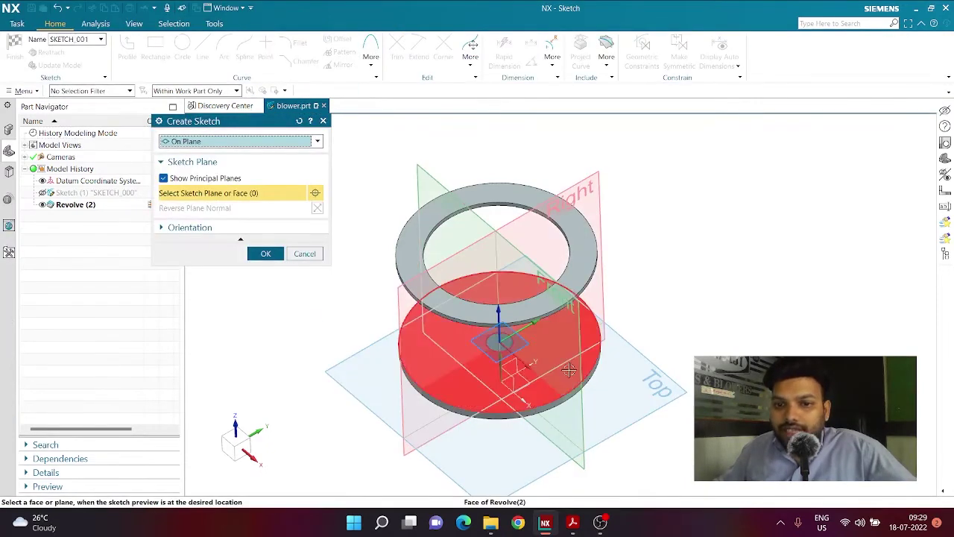
pyautogui.click(568, 370)
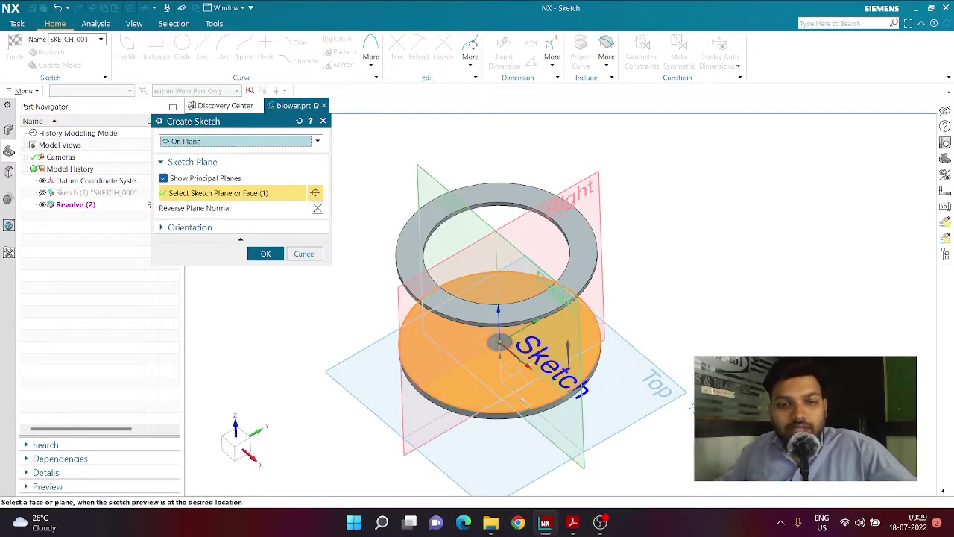
pyautogui.middleClick(691, 406)
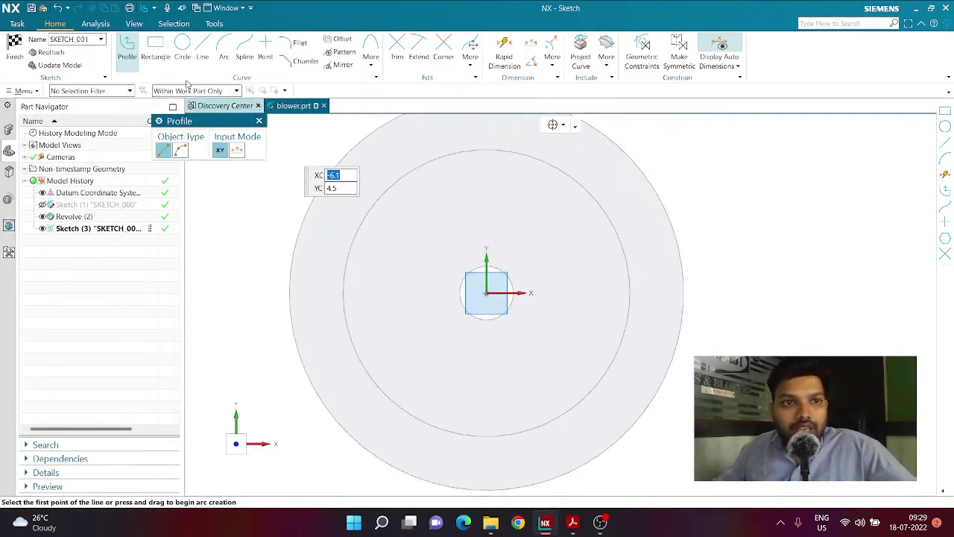
# Step: Draw a circle centred on the sketch origin and coinciding with the flange's outer edge
pyautogui.click(181, 46)
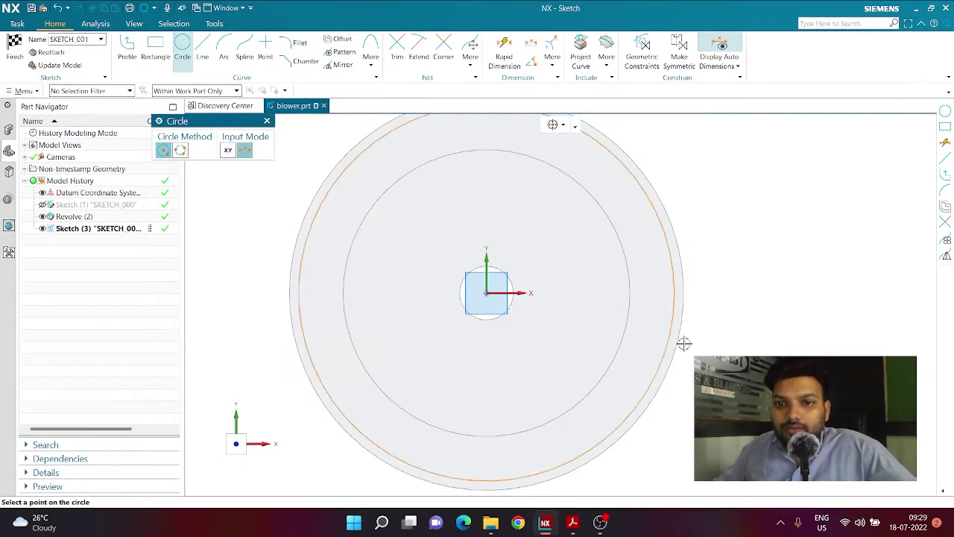
pyautogui.click(704, 327)
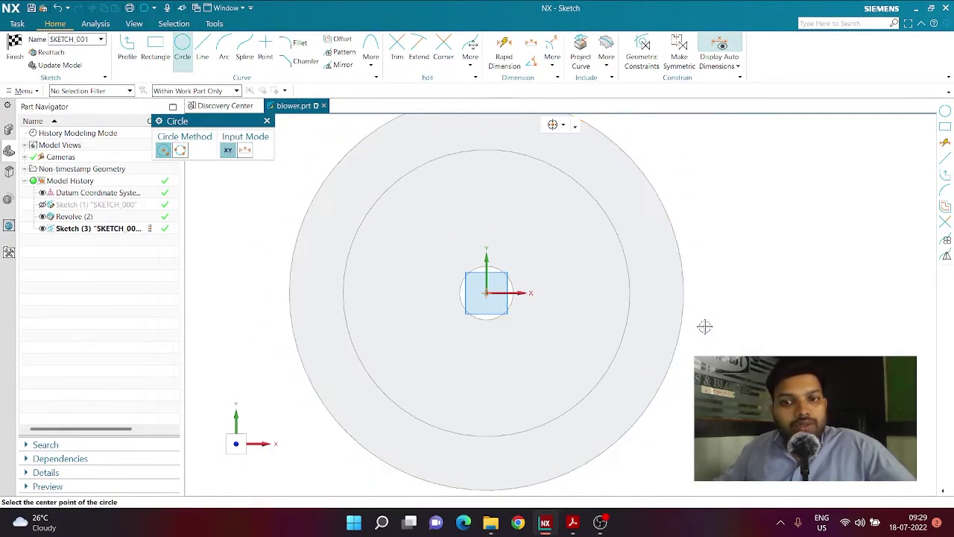
pyautogui.scroll(-1, 697, 324)
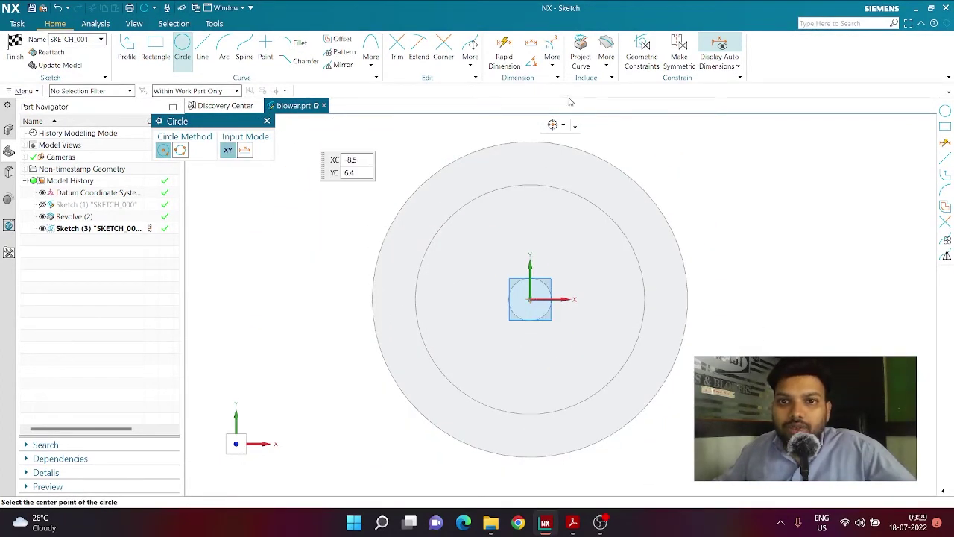
pyautogui.click(528, 299)
pyautogui.click(686, 335)
pyautogui.press('Escape')
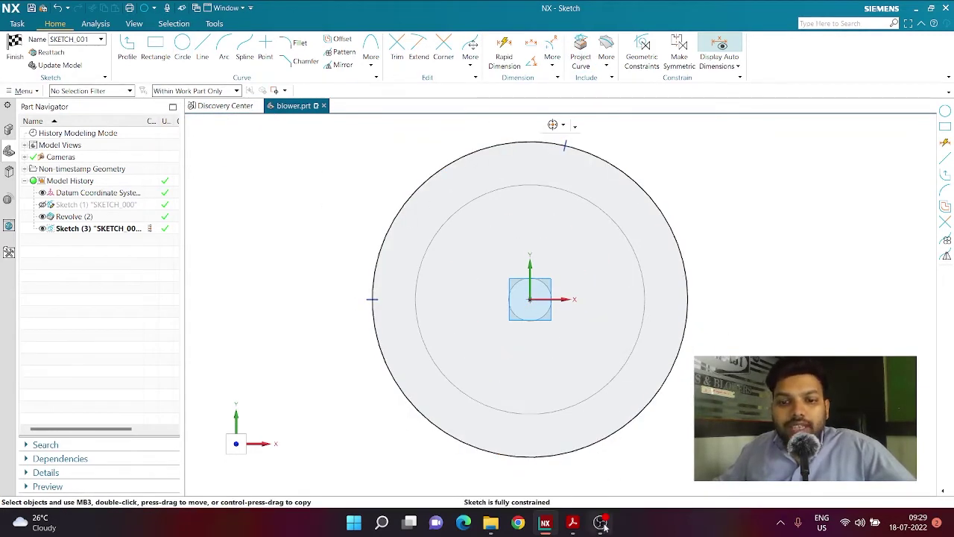
# Step: Examine the blade dimensions in Blower.pdf's top view and, back in NX, draw a horizontal 5.5 mm line from the sketch origin to the circle
pyautogui.click(574, 525)
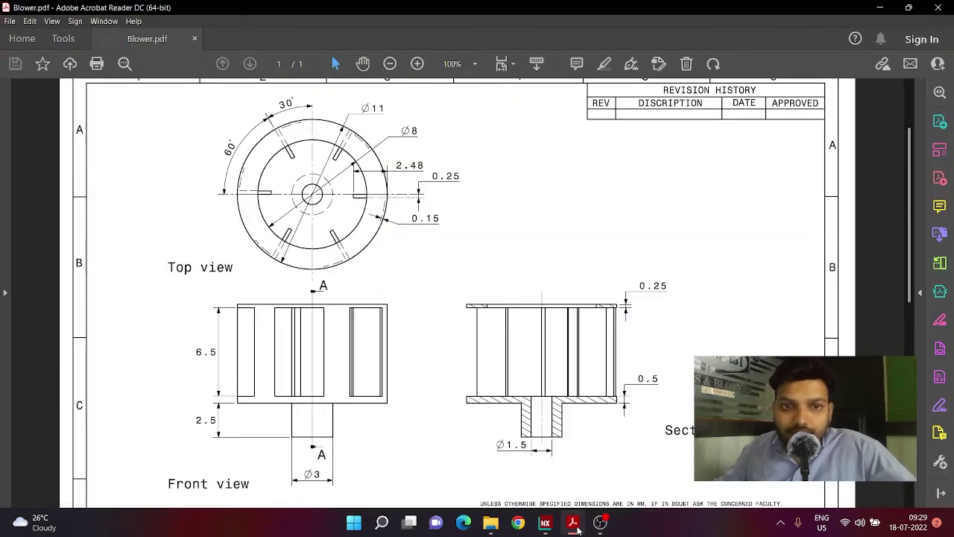
pyautogui.keyDown('ctrl'); pyautogui.scroll(4, 400, 226); pyautogui.keyUp('ctrl')
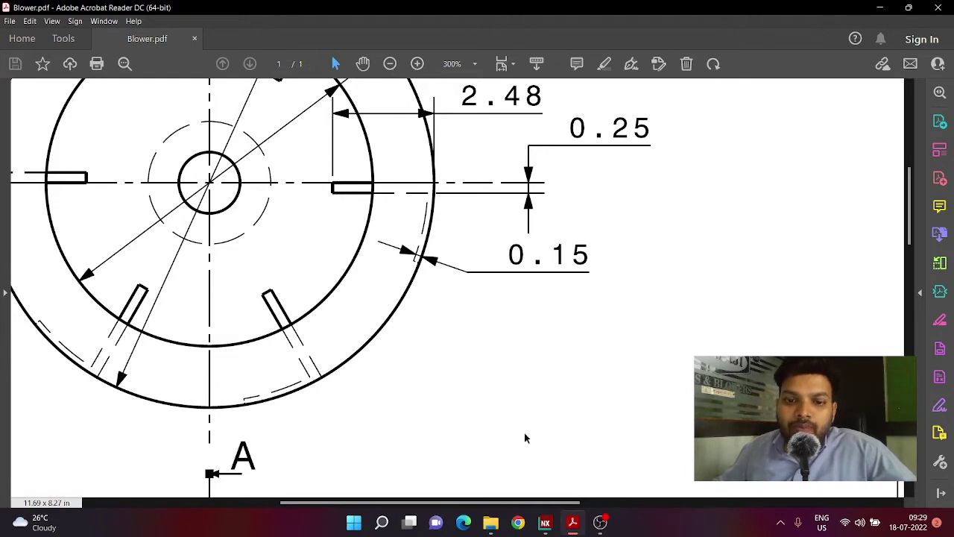
pyautogui.click(545, 521)
pyautogui.scroll(4, 581, 298)
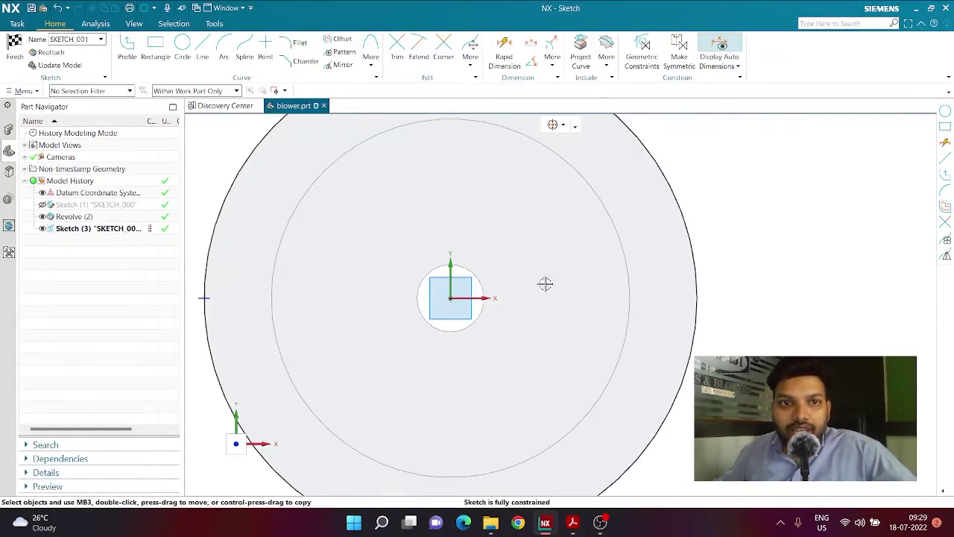
pyautogui.scroll(-2, 544, 283)
pyautogui.click(202, 52)
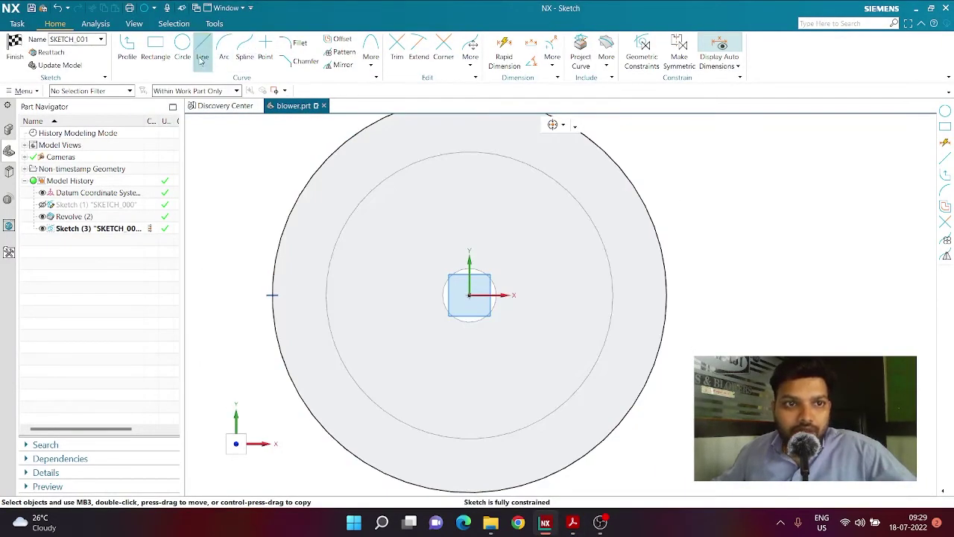
pyautogui.click(468, 295)
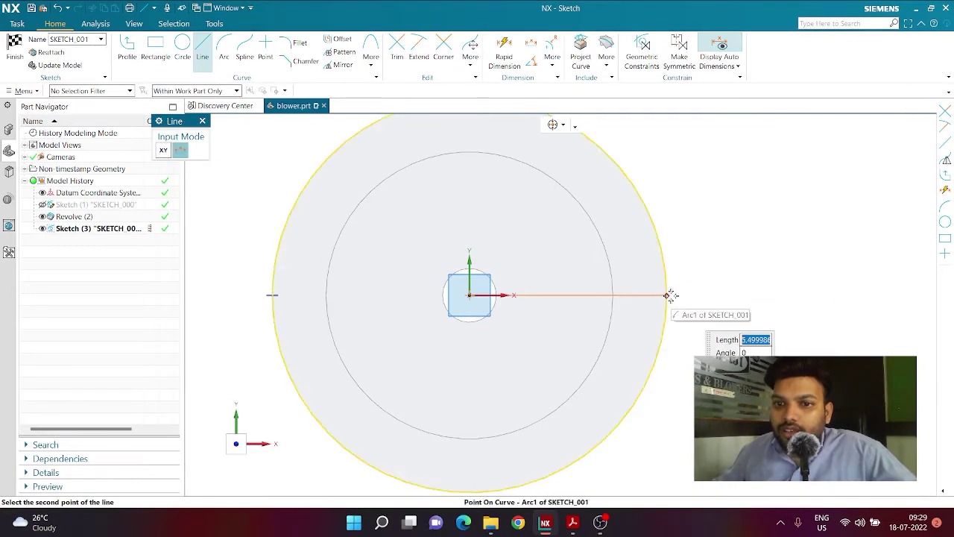
pyautogui.click(667, 295)
pyautogui.press('Escape')
pyautogui.scroll(2, 720, 336)
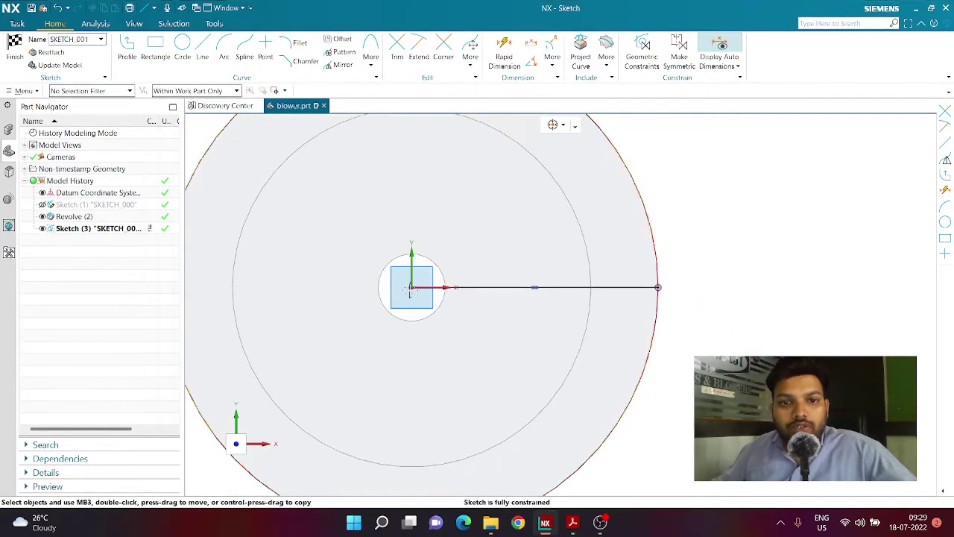
# Step: Try to offset the horizontal line 0.25 mm downward as converted reference geometry, checking the blade thickness in Blower.pdf
pyautogui.scroll(-2, 606, 295)
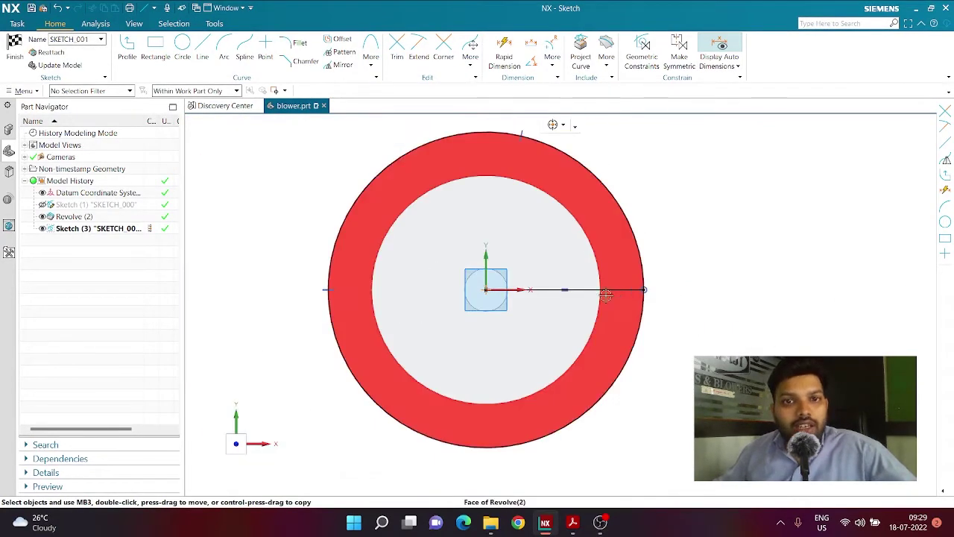
pyautogui.scroll(1, 606, 295)
pyautogui.click(342, 41)
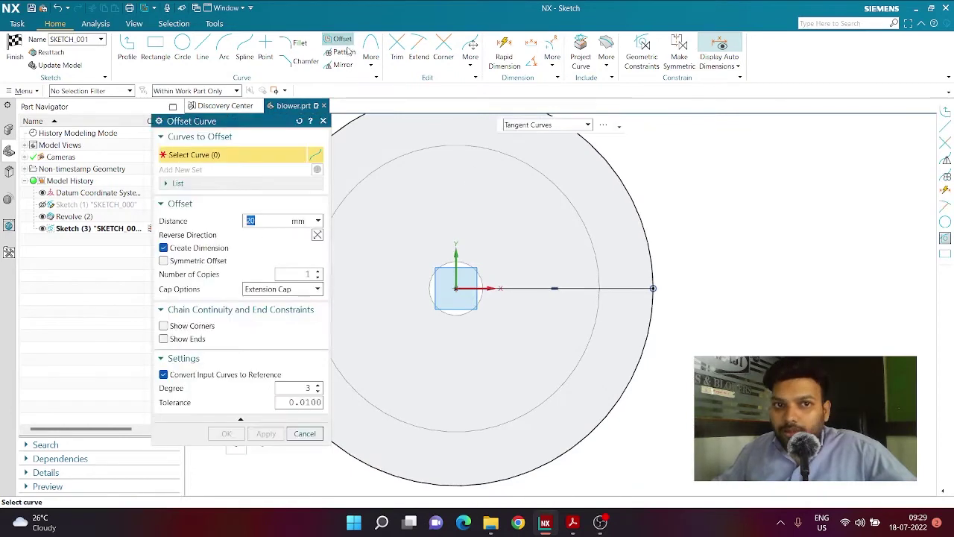
pyautogui.click(529, 290)
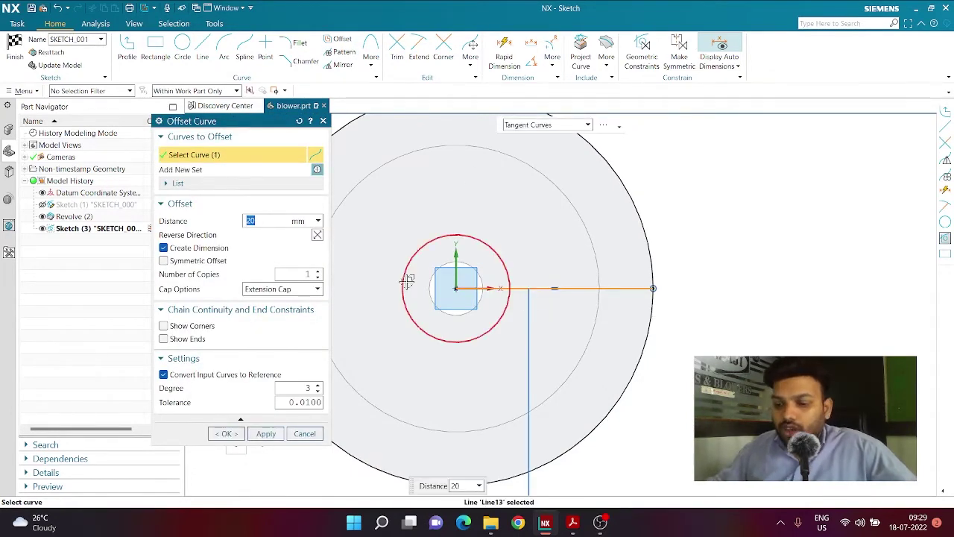
pyautogui.write('2.5')
pyautogui.press('Return')
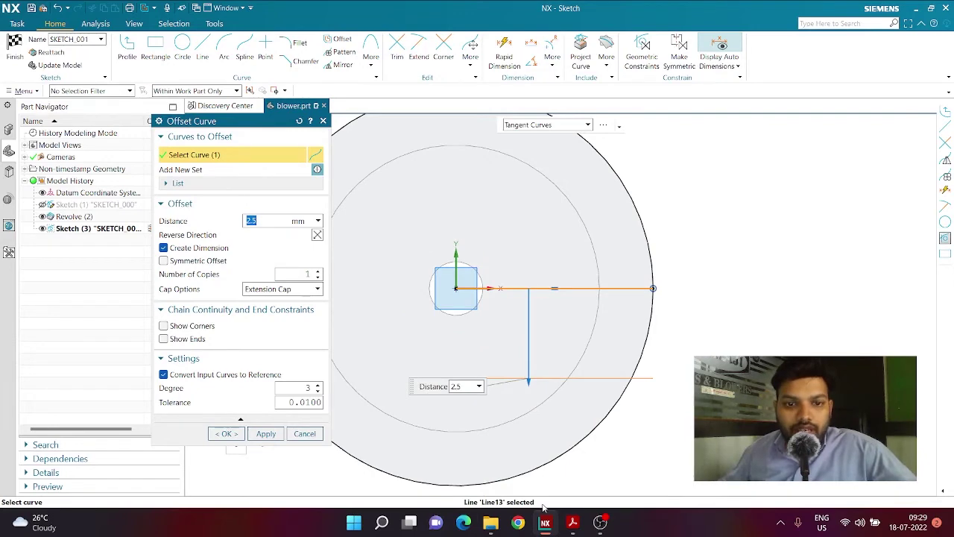
pyautogui.moveTo(572, 523)
pyautogui.press('Return')
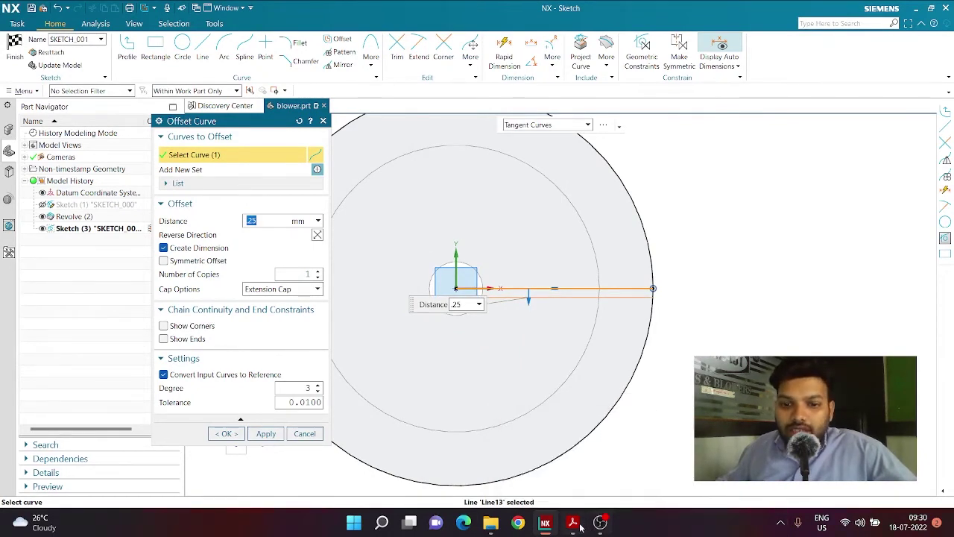
pyautogui.click(579, 525)
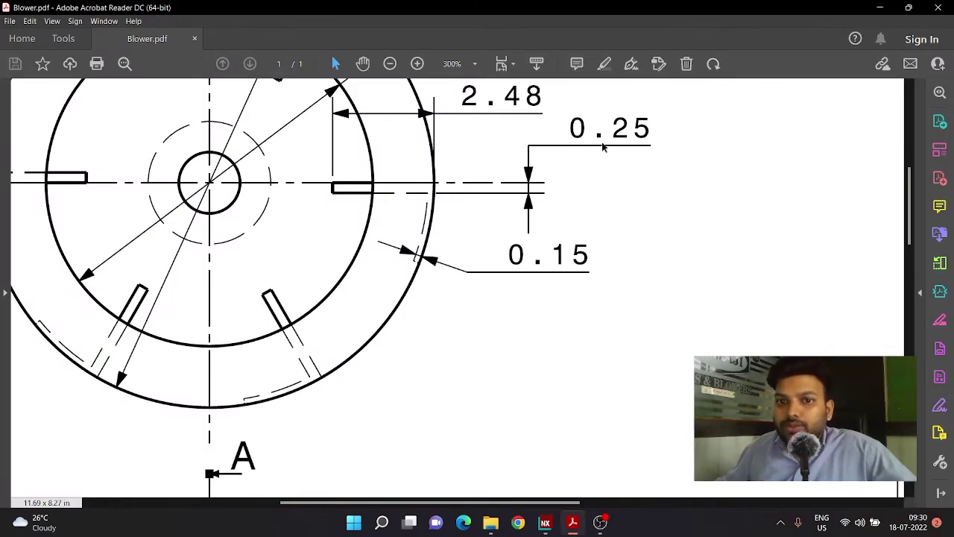
pyautogui.click(550, 524)
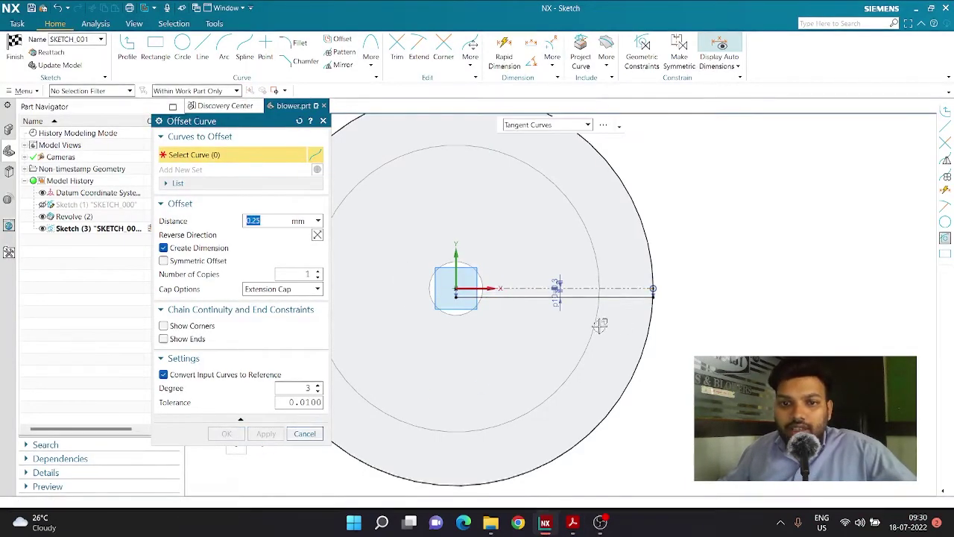
pyautogui.click(266, 434)
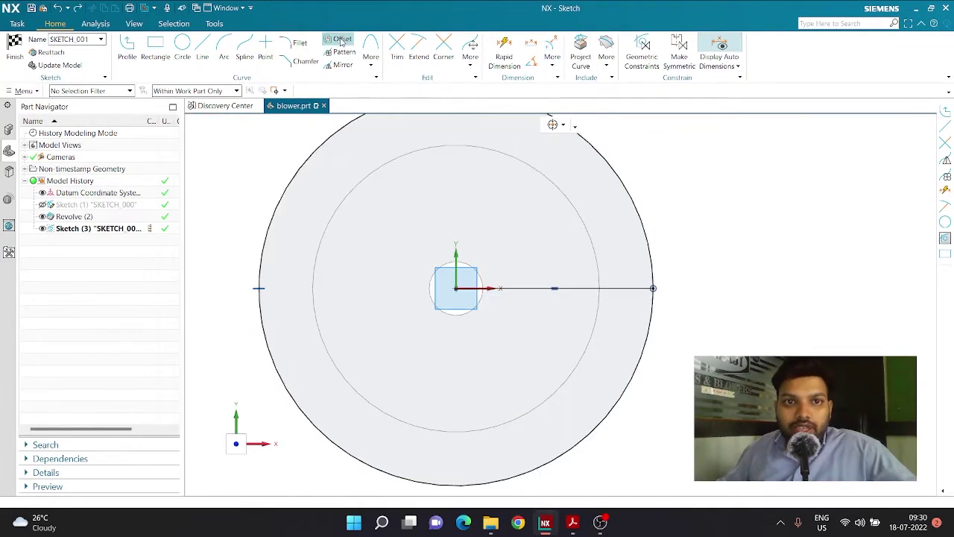
# Step: Offset the horizontal line 0.25 mm downward without converting the input curve to reference
pyautogui.click(339, 38)
pyautogui.click(520, 288)
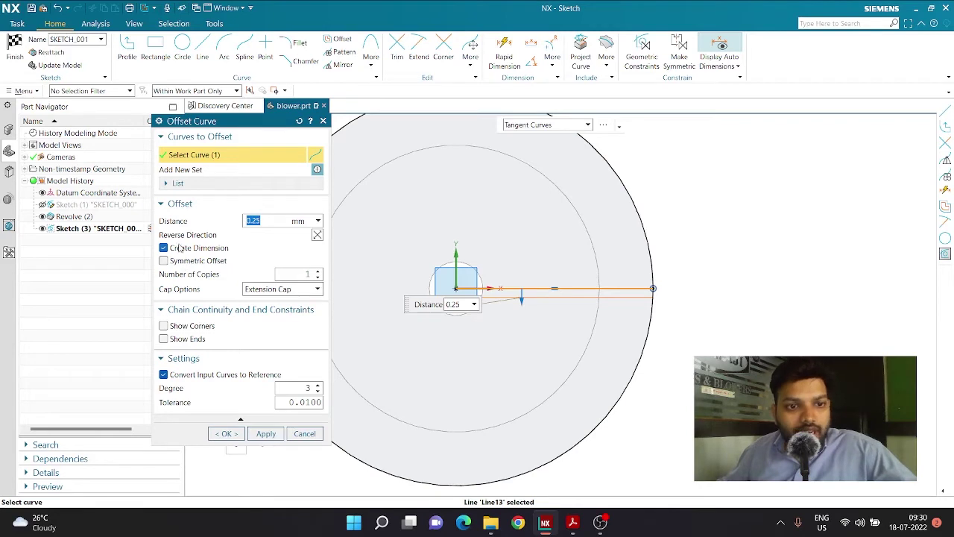
pyautogui.click(164, 374)
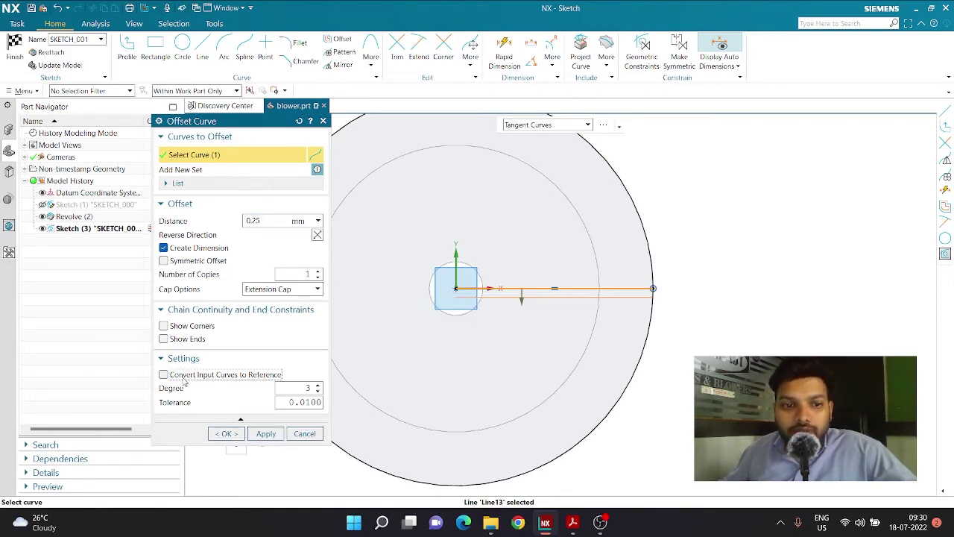
pyautogui.click(217, 438)
pyautogui.scroll(-1, 509, 381)
pyautogui.scroll(4, 618, 286)
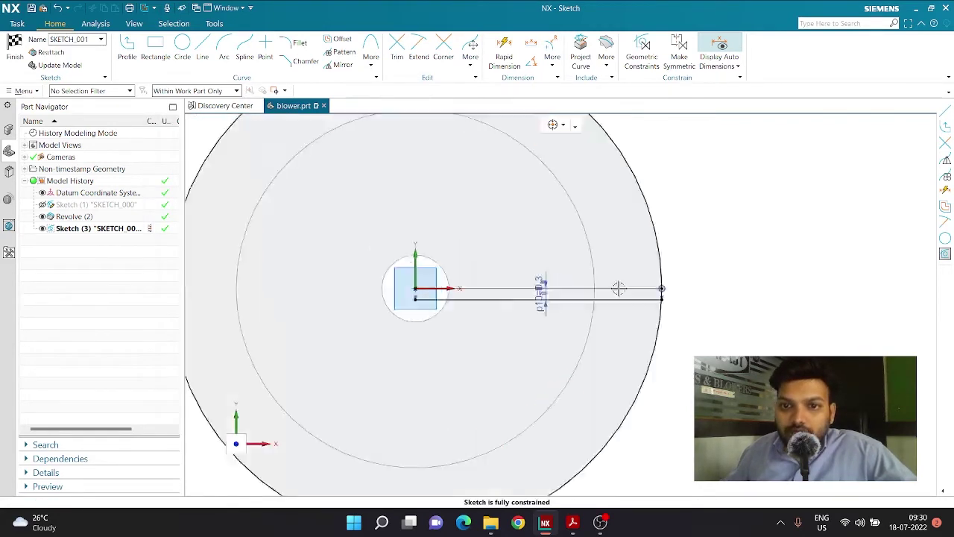
# Step: Offset the flange's outer sketch circle 0.15 mm inward
pyautogui.scroll(-2, 631, 306)
pyautogui.click(340, 39)
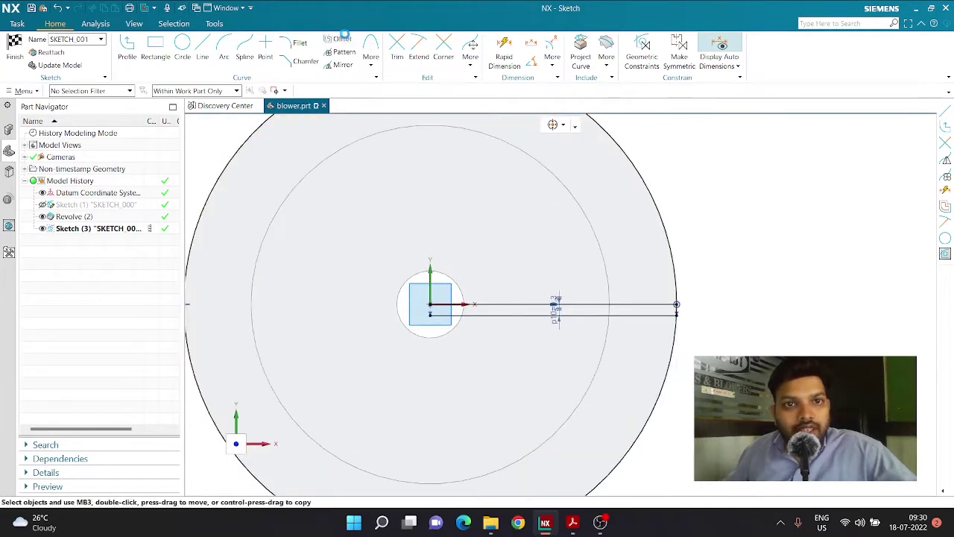
pyautogui.click(669, 233)
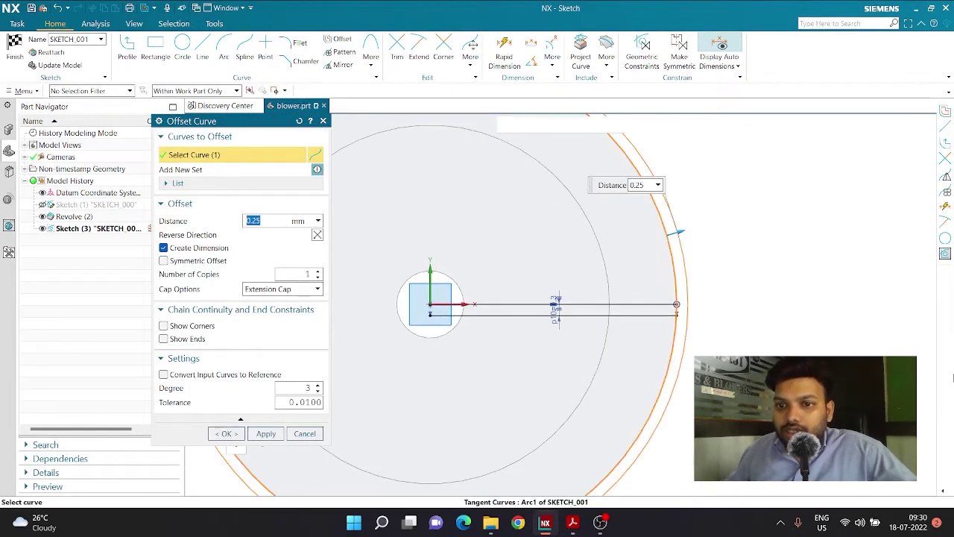
pyautogui.click(272, 223)
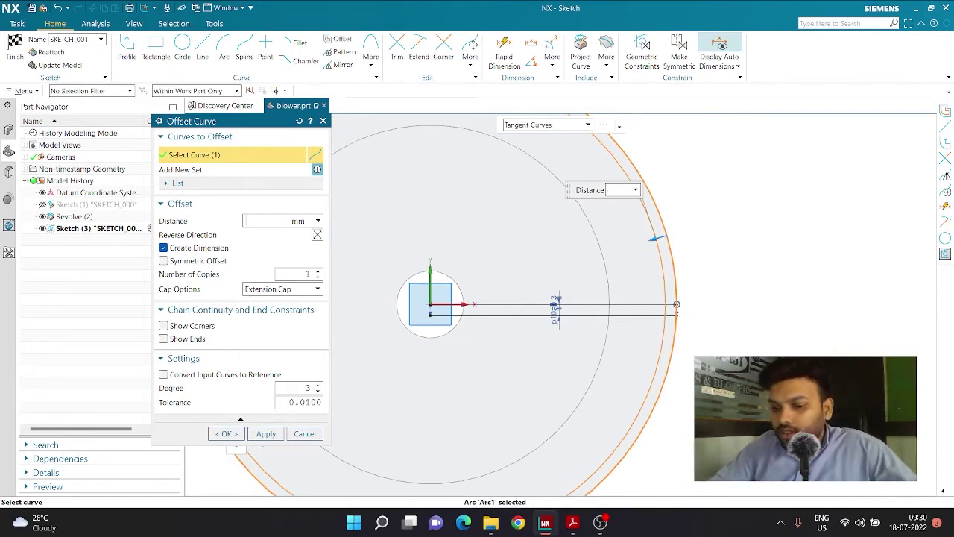
pyautogui.write('.15')
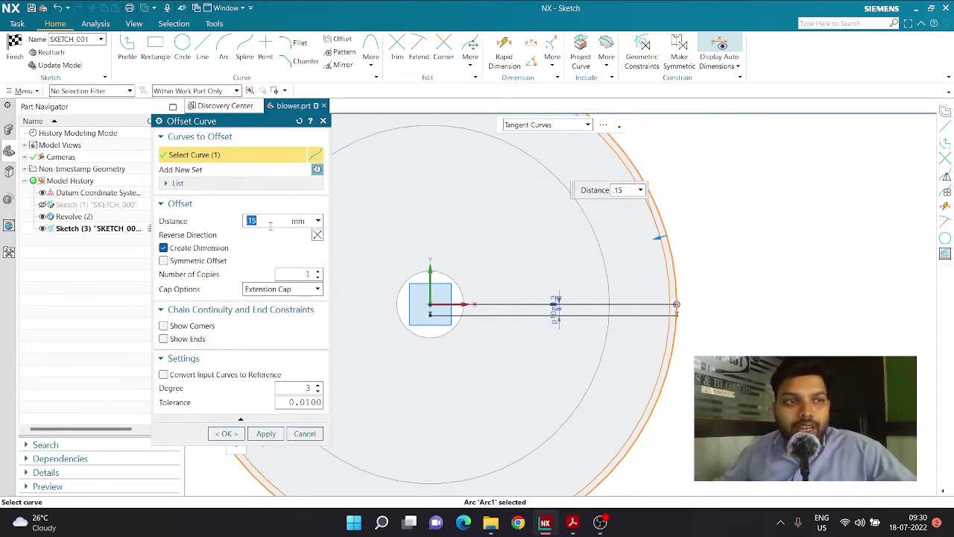
pyautogui.click(228, 435)
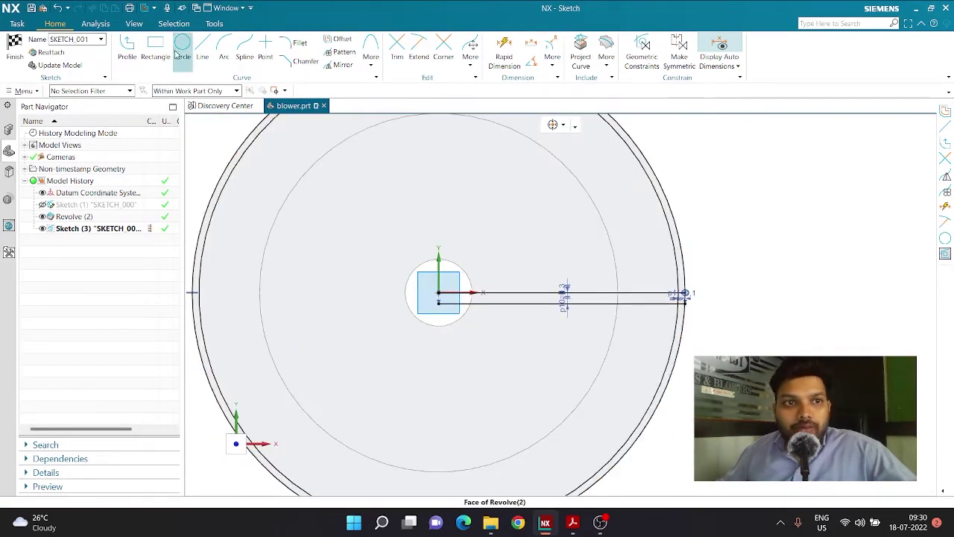
# Step: Draw a short line joining the two horizontal lines about 2.1 mm from the sketch origin and constrain it vertical
pyautogui.click(202, 50)
pyautogui.scroll(3, 492, 308)
pyautogui.click(575, 274)
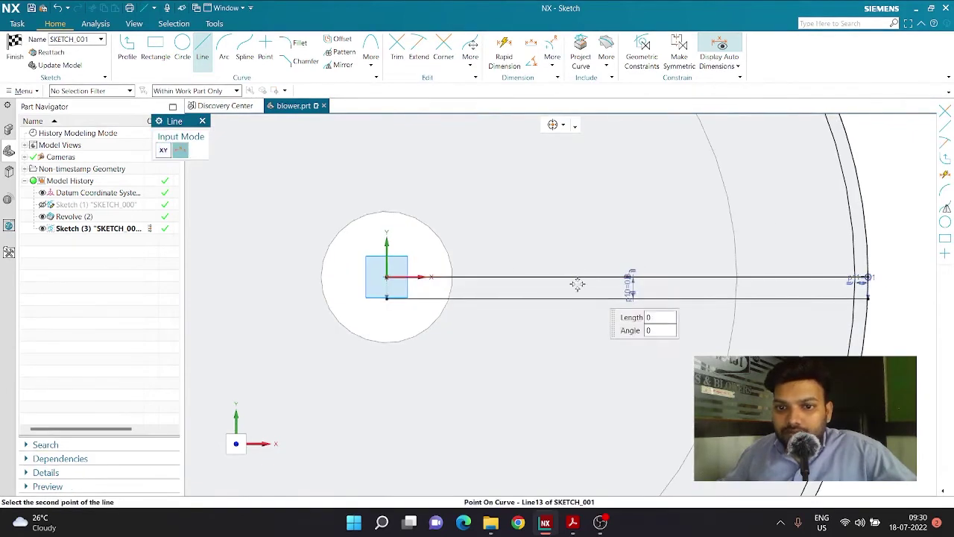
pyautogui.click(603, 330)
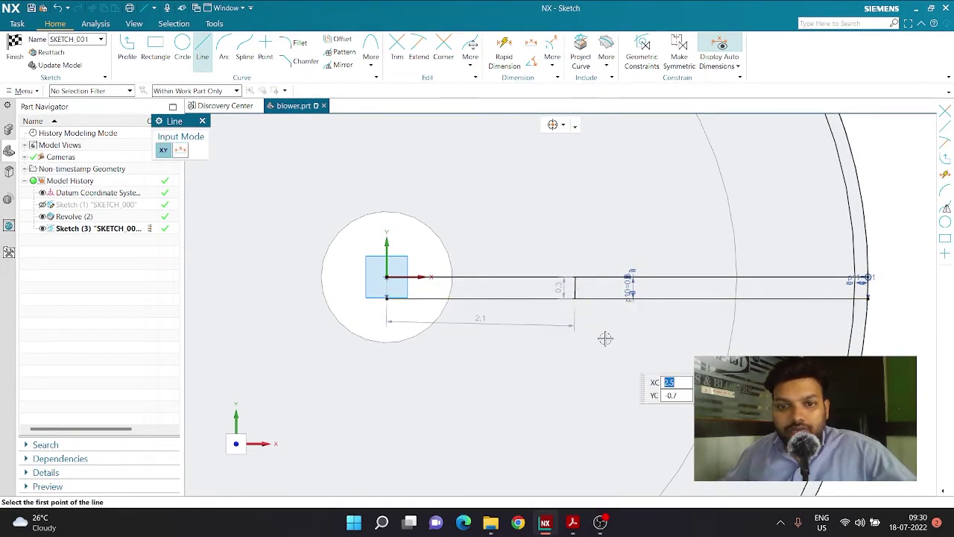
pyautogui.press('Escape')
pyautogui.scroll(3, 574, 298)
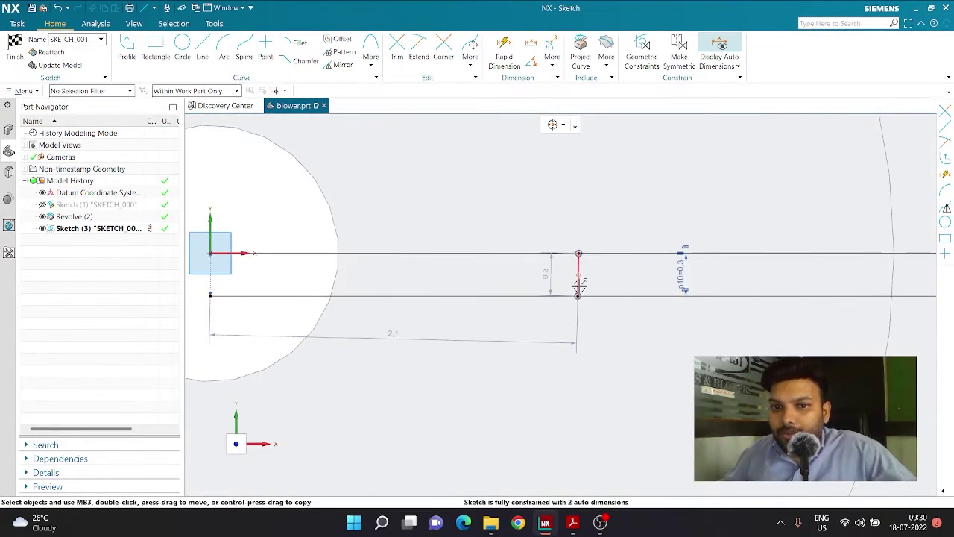
pyautogui.click(579, 282)
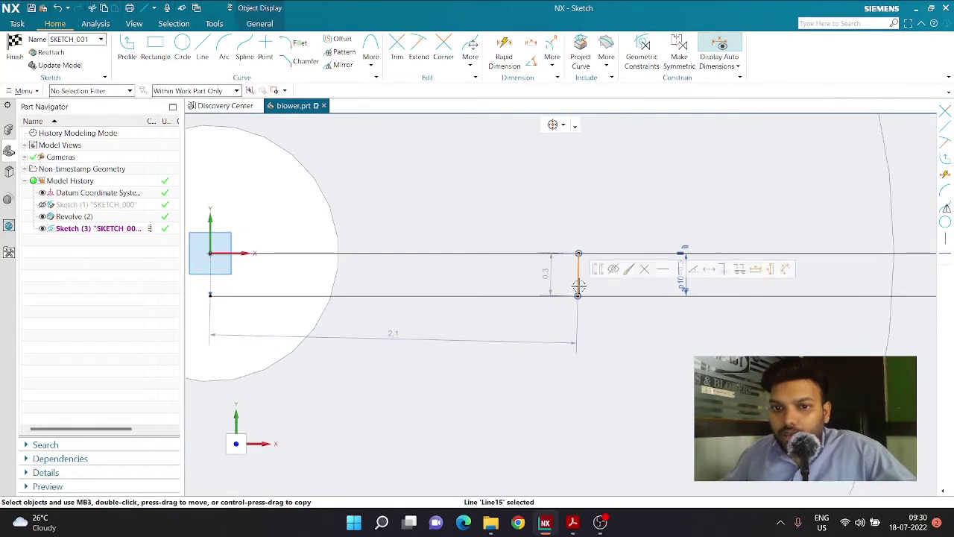
pyautogui.click(677, 274)
# Step: Trim both horizontal lines on the hub side of the short vertical line
pyautogui.scroll(-1, 662, 323)
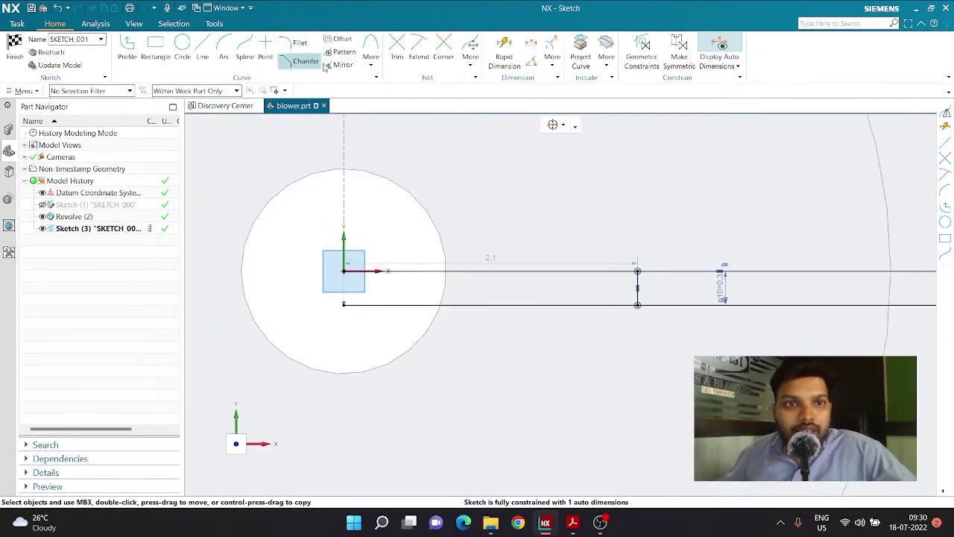
pyautogui.click(396, 48)
pyautogui.click(430, 270)
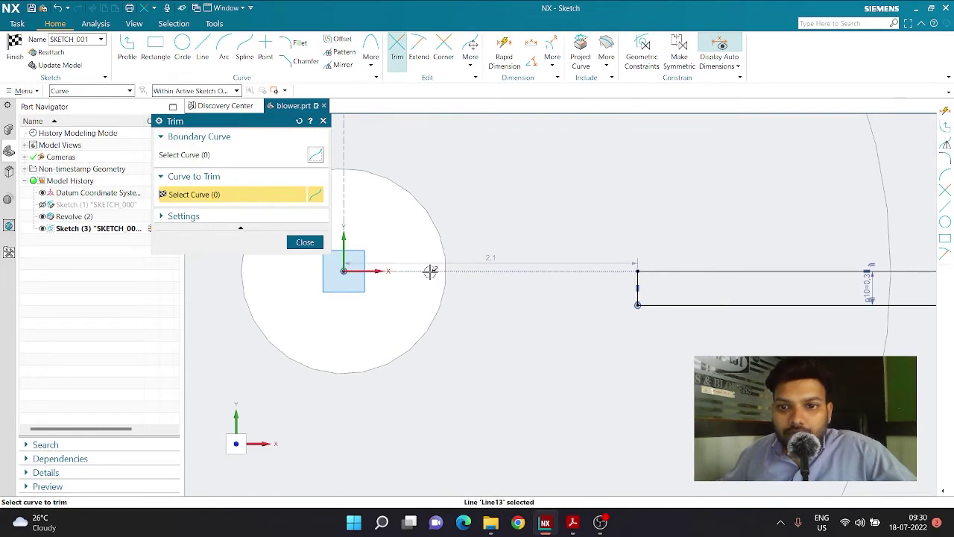
pyautogui.scroll(-2, 420, 283)
pyautogui.scroll(1, 639, 291)
pyautogui.middleClick(514, 124)
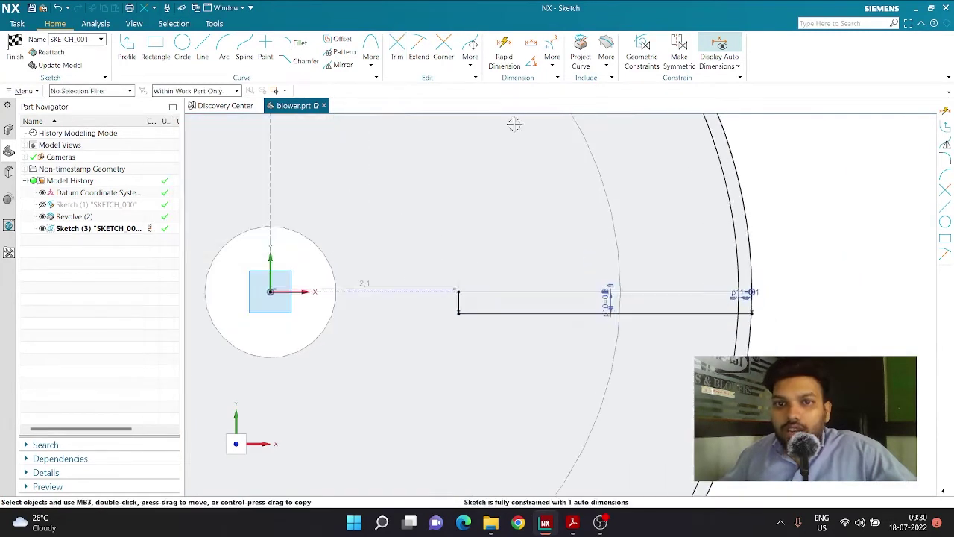
# Step: Dimension the length of the blade's upper horizontal line as 2.8 mm
pyautogui.click(507, 63)
pyautogui.click(580, 269)
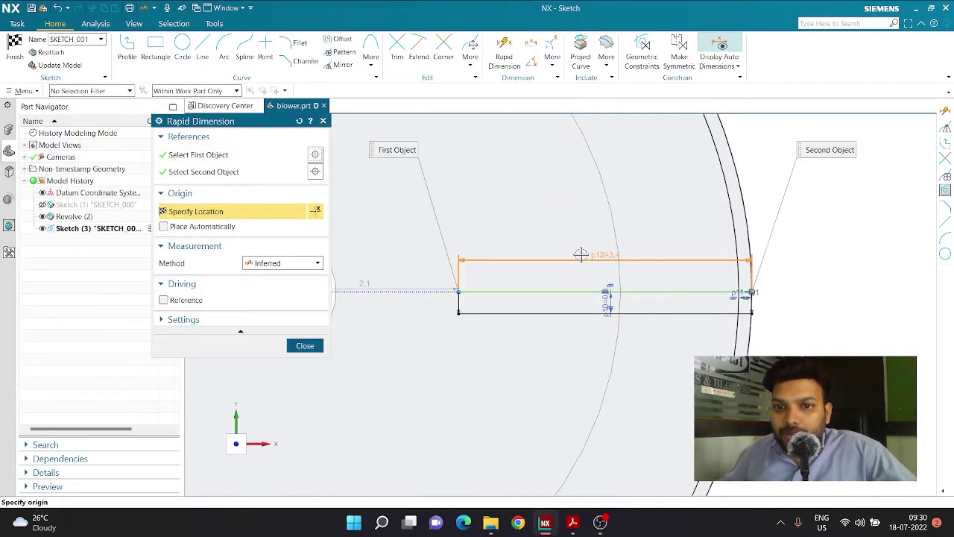
pyautogui.click(544, 278)
pyautogui.write('2.8')
pyautogui.press('Return')
pyautogui.middleClick(544, 276)
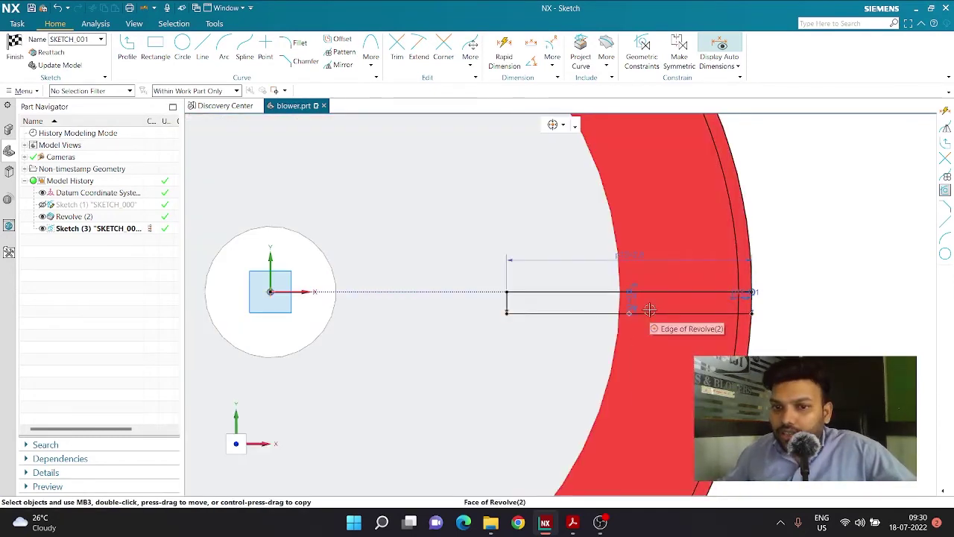
# Step: Draw an inclined line about 5.8 mm long from the sketch origin past the outer circle below the blade, and trim its overshoot
pyautogui.scroll(-5, 603, 268)
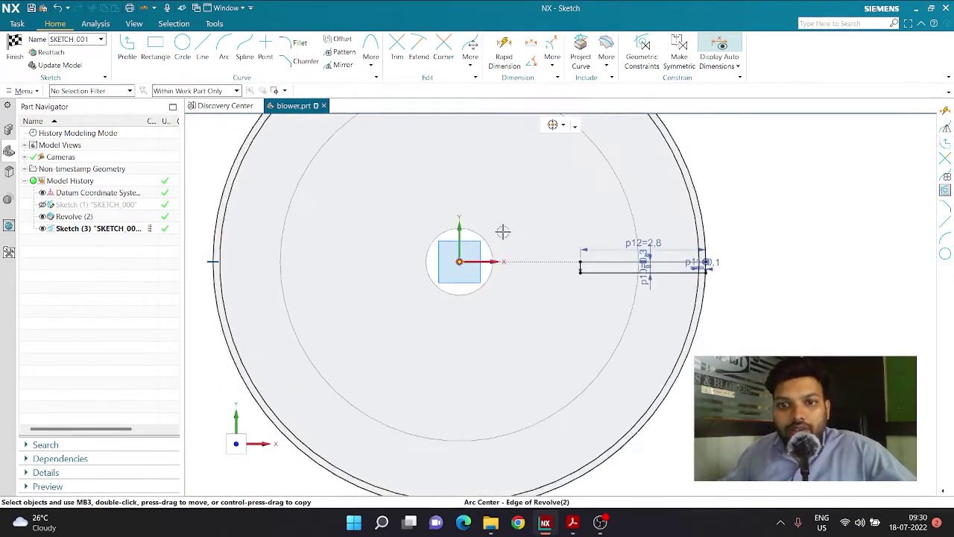
pyautogui.click(202, 46)
pyautogui.click(459, 262)
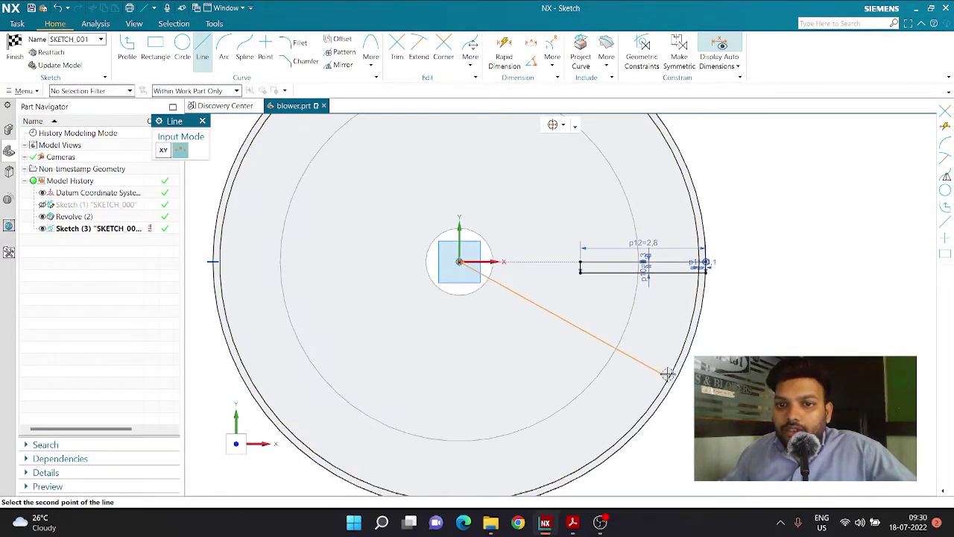
pyautogui.click(689, 373)
pyautogui.press('Escape')
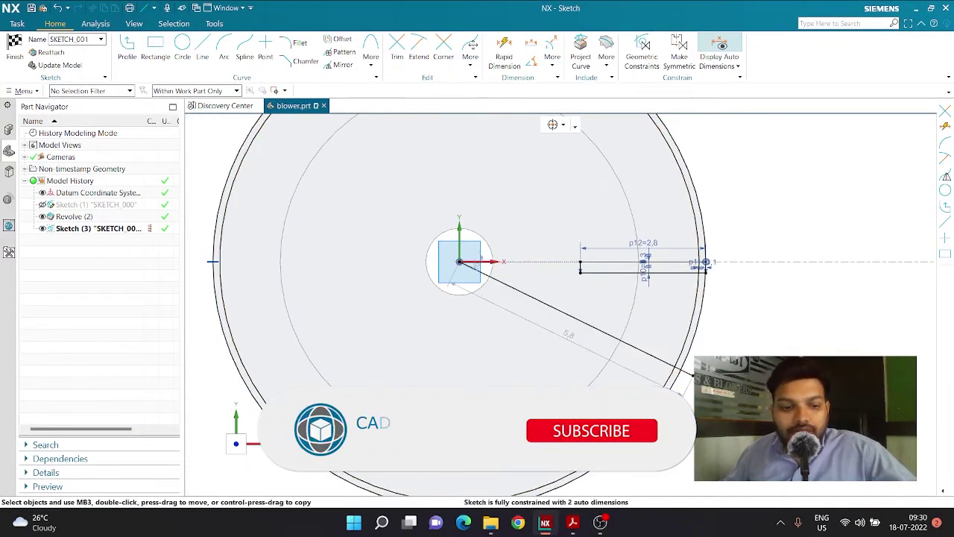
pyautogui.press('t')
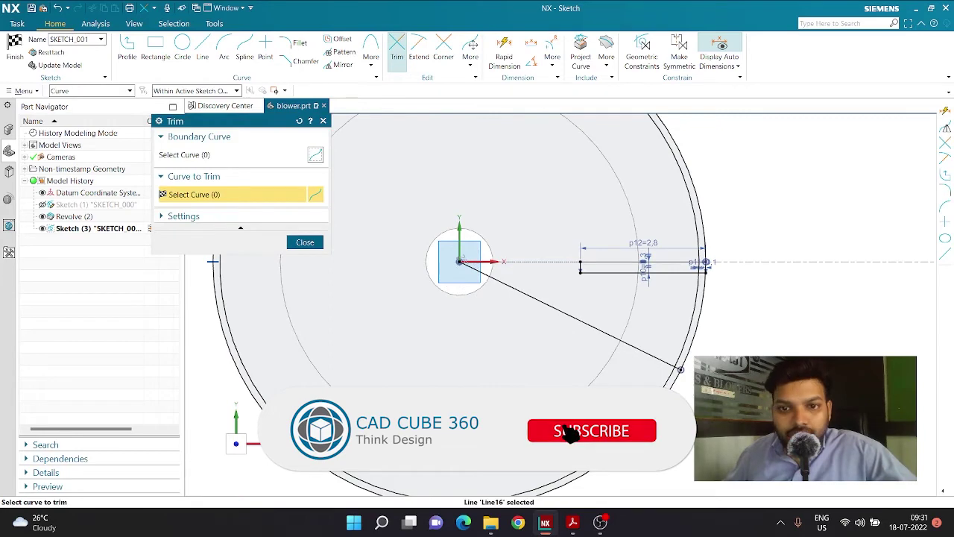
pyautogui.press('Escape')
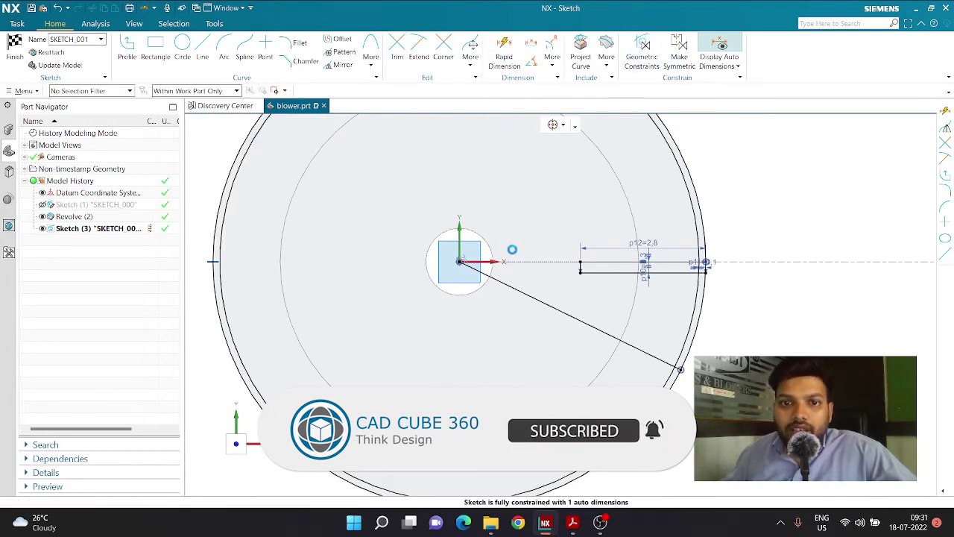
# Step: Dimension the angle between the horizontal axis and the inclined line as 15°
pyautogui.click(504, 52)
pyautogui.click(511, 276)
pyautogui.press('Escape')
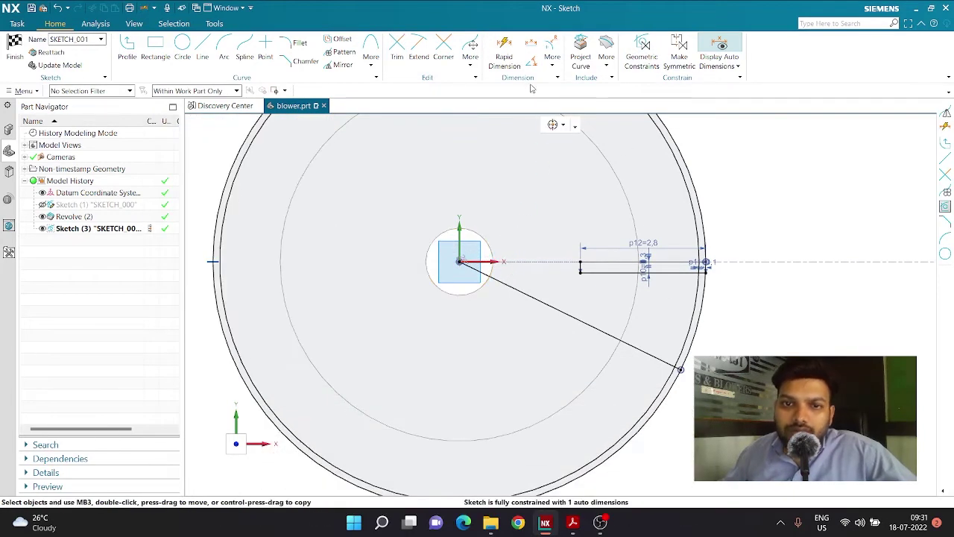
pyautogui.scroll(2, 483, 267)
pyautogui.press('d')
pyautogui.click(481, 260)
pyautogui.click(485, 270)
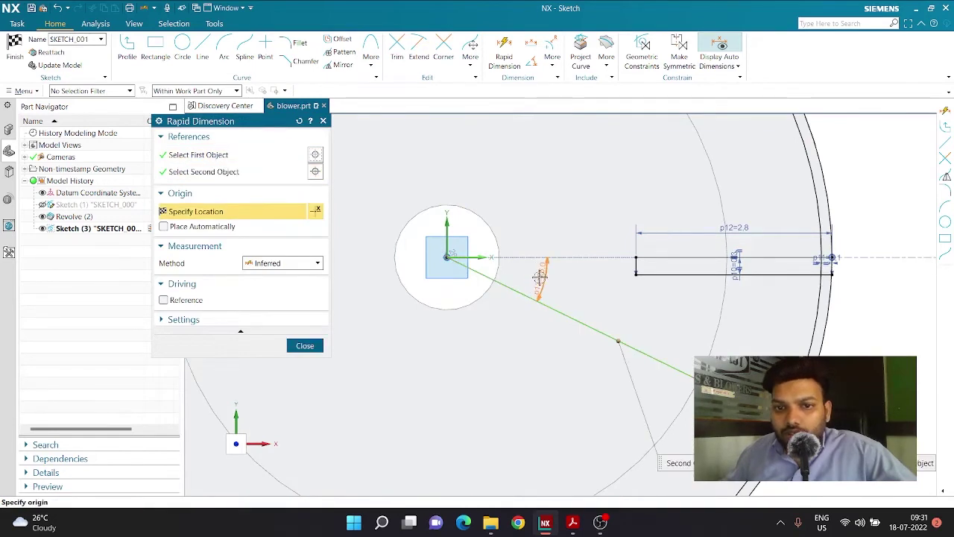
pyautogui.click(544, 277)
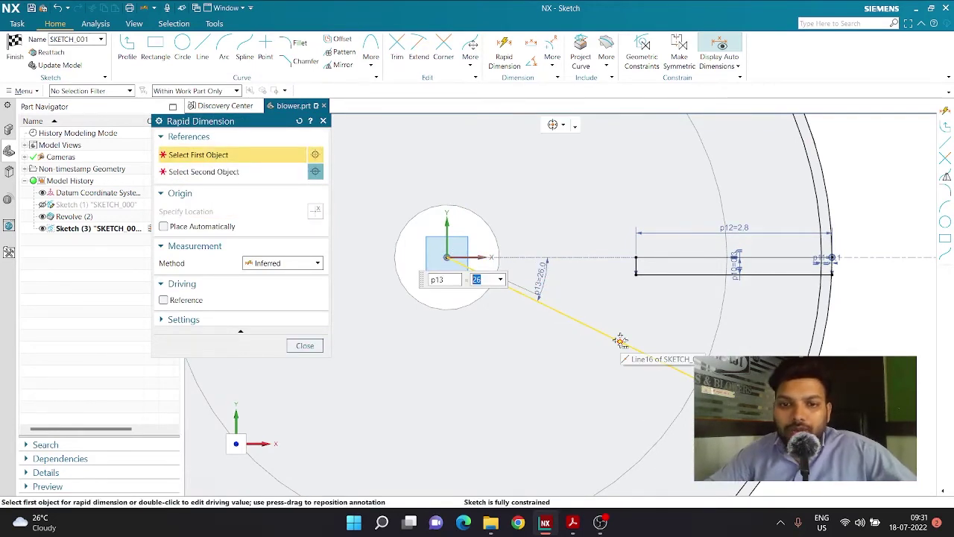
pyautogui.write('15')
pyautogui.press('Return')
pyautogui.press('Escape')
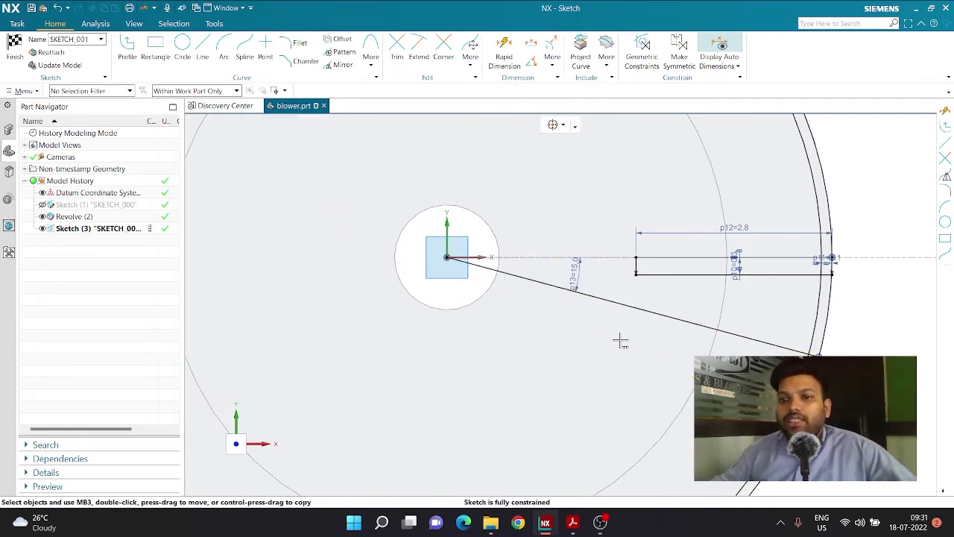
# Step: Trim the inclined line between the sketch origin and the inner circle, and the inner circle's unneeded portion outside the blade profile
pyautogui.press('t')
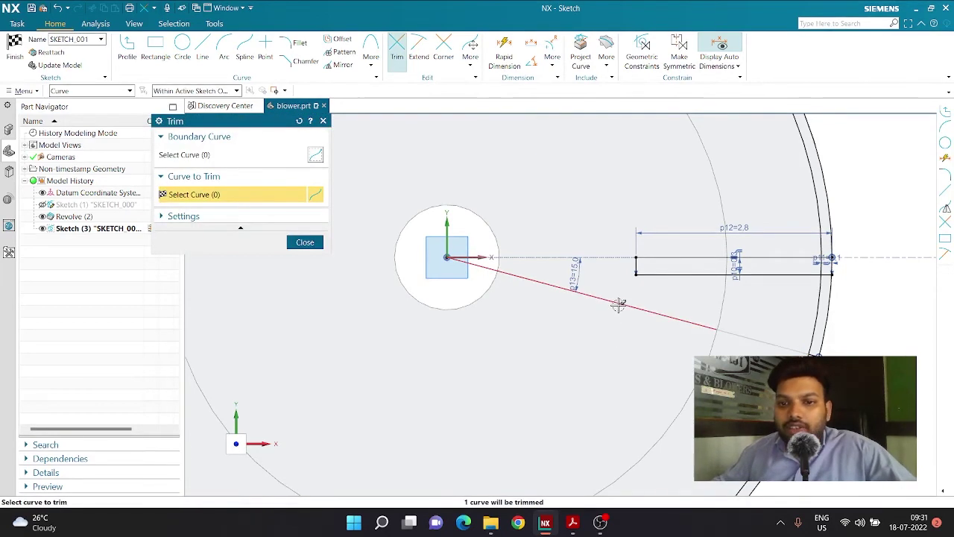
pyautogui.click(559, 291)
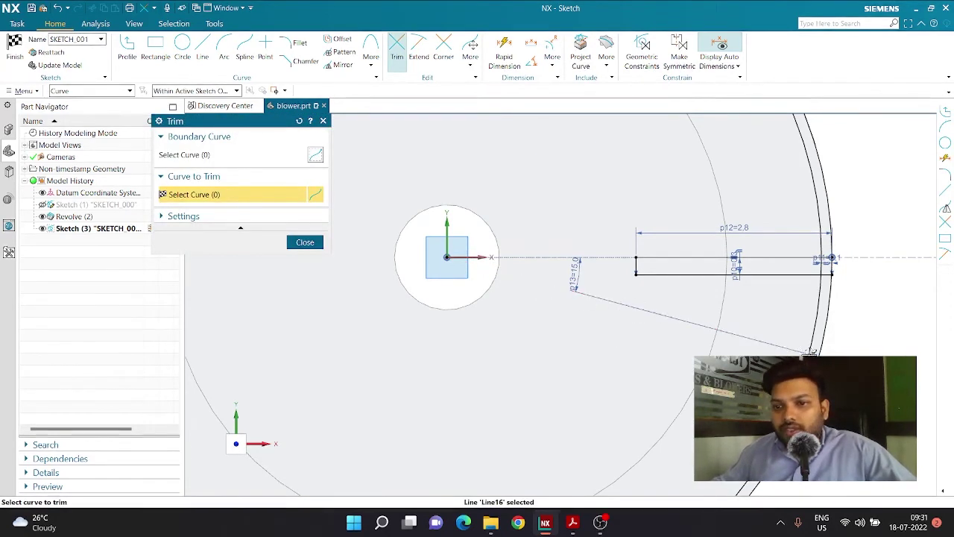
pyautogui.scroll(3, 810, 352)
pyautogui.scroll(-3, 645, 297)
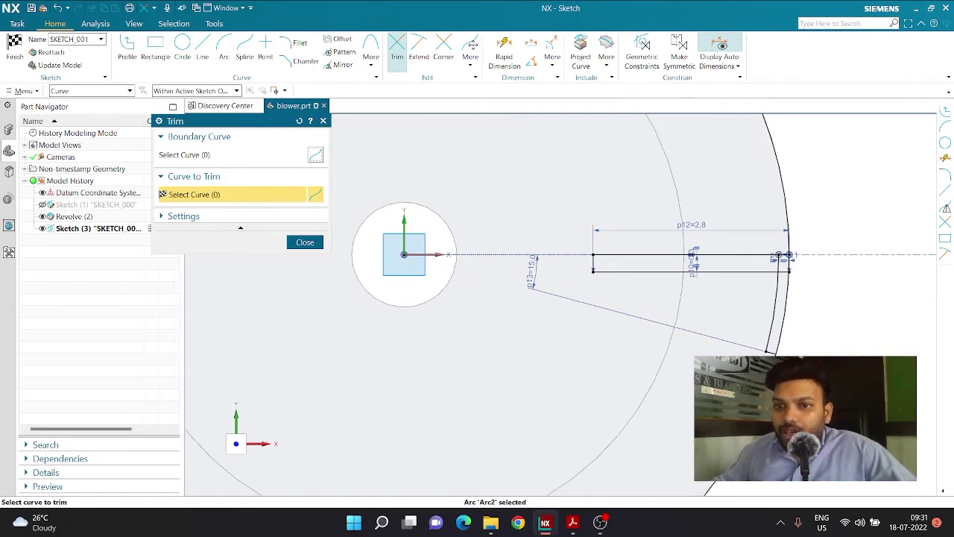
pyautogui.scroll(-3, 736, 389)
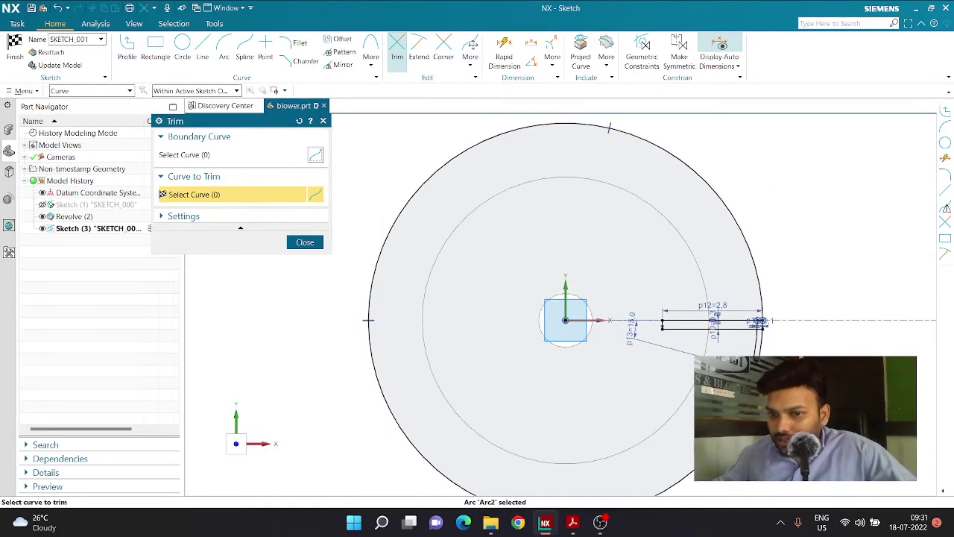
# Step: Trim the outer circle's remainder and the overlapping segments at the blade's corner to leave a closed L-shaped profile, and finish the sketch
pyautogui.scroll(5, 758, 321)
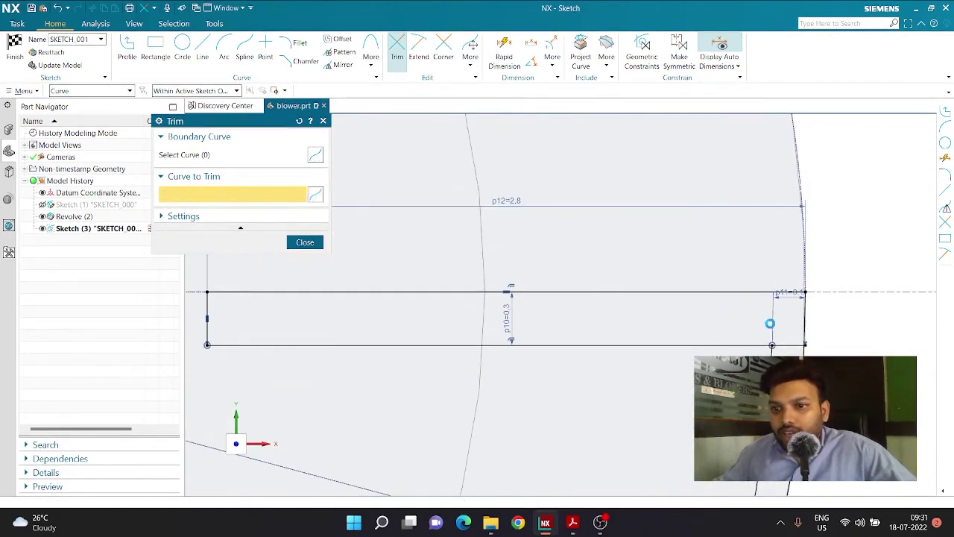
pyautogui.scroll(3, 787, 341)
pyautogui.scroll(-2, 760, 328)
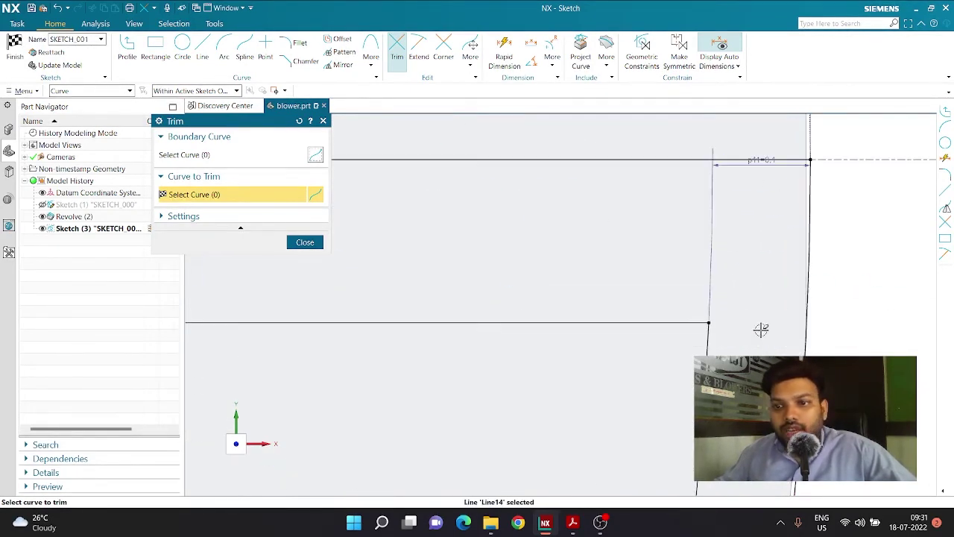
pyautogui.scroll(-3, 798, 326)
pyautogui.scroll(-4, 730, 292)
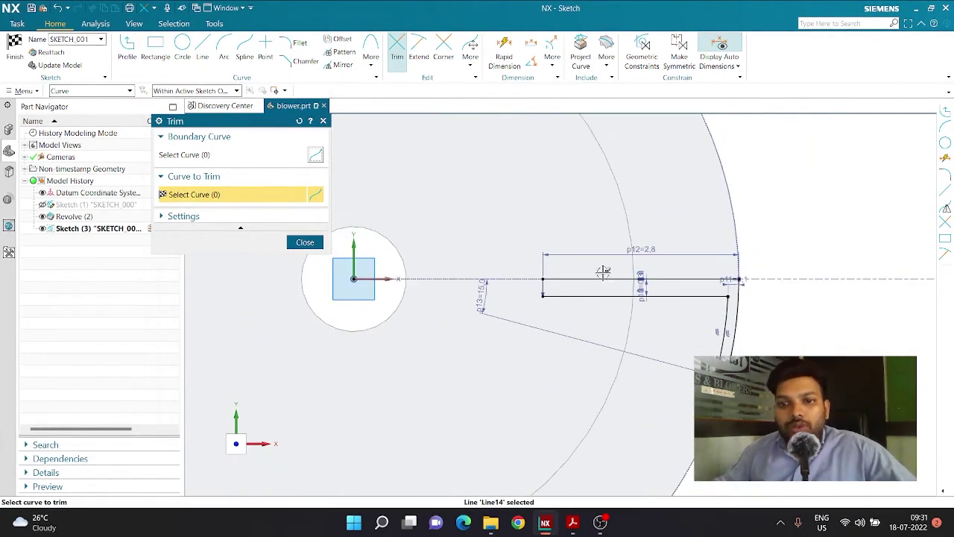
pyautogui.scroll(-2, 742, 279)
pyautogui.scroll(3, 681, 298)
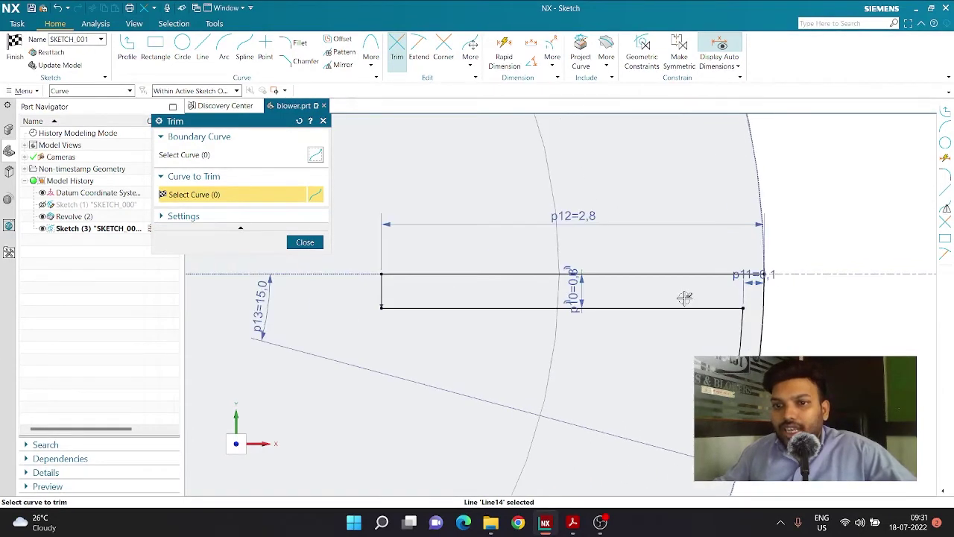
pyautogui.scroll(-3, 656, 301)
pyautogui.scroll(3, 678, 309)
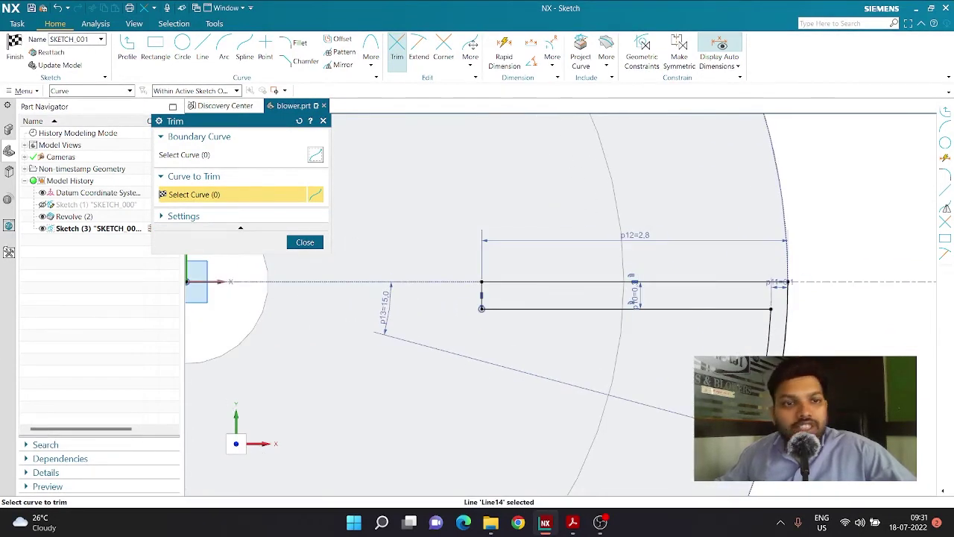
pyautogui.scroll(-2, 749, 455)
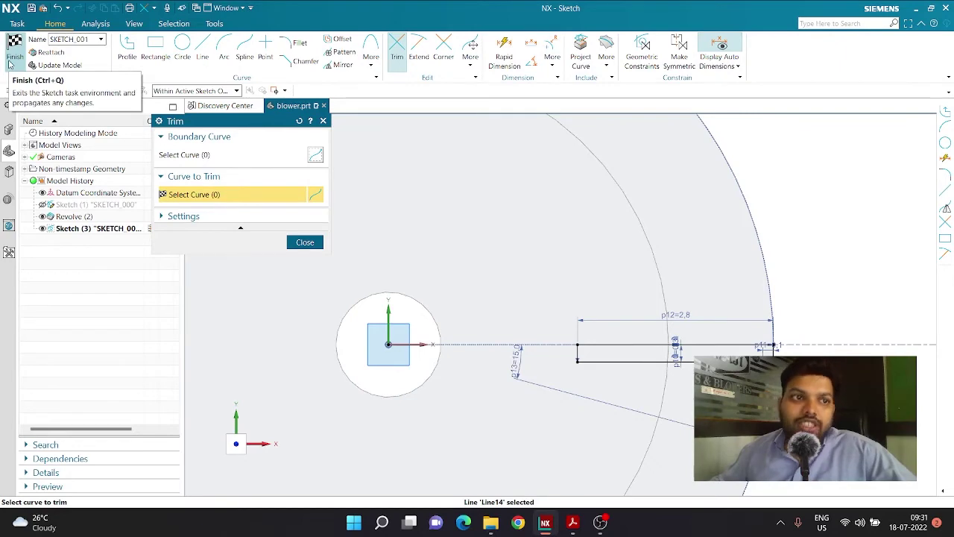
pyautogui.click(10, 65)
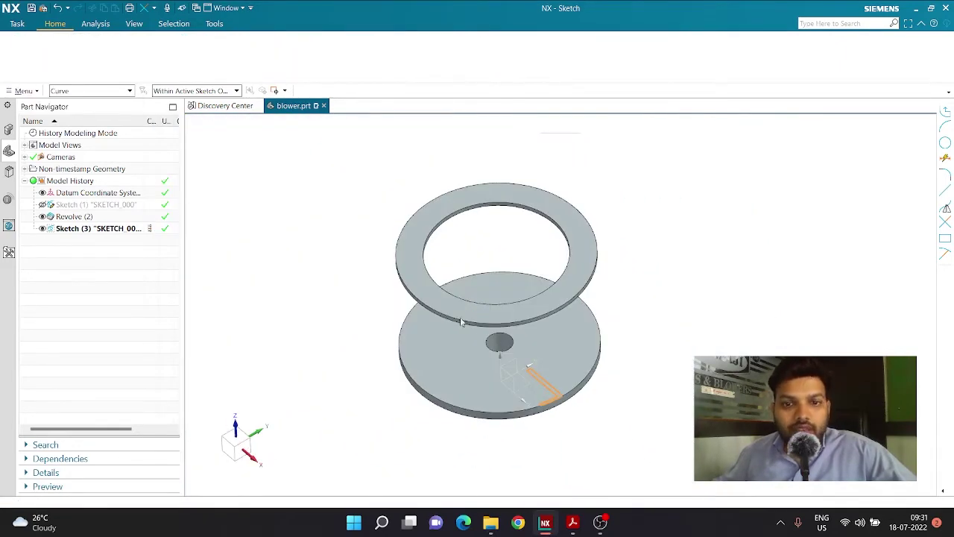
# Step: Extrude the blade profile from 0 mm with its end set to Until Extended at the top ring's underside, with Boolean None
pyautogui.click(75, 55)
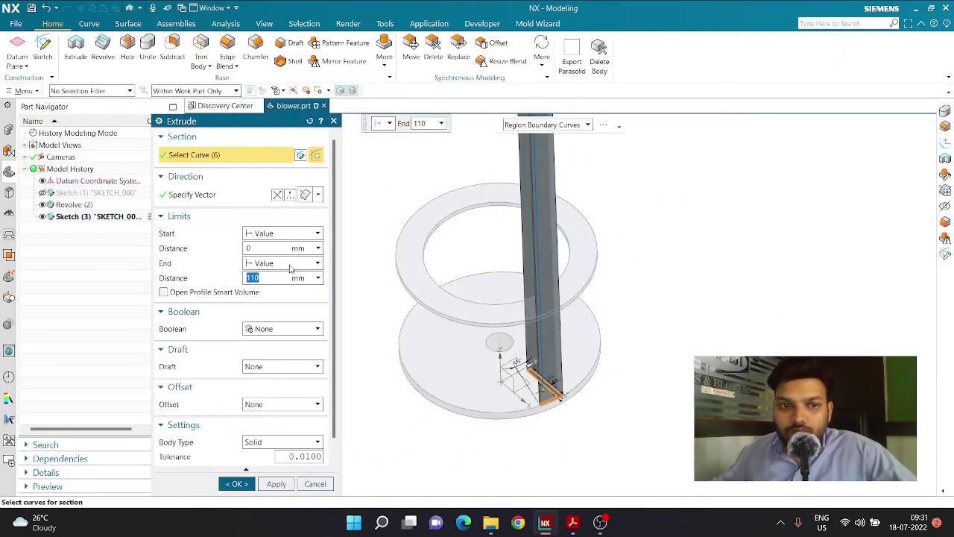
pyautogui.moveTo(680, 341); pyautogui.dragTo(689, 256, button='middle')
pyautogui.middleClick(689, 256)
pyautogui.doubleClick(77, 229)
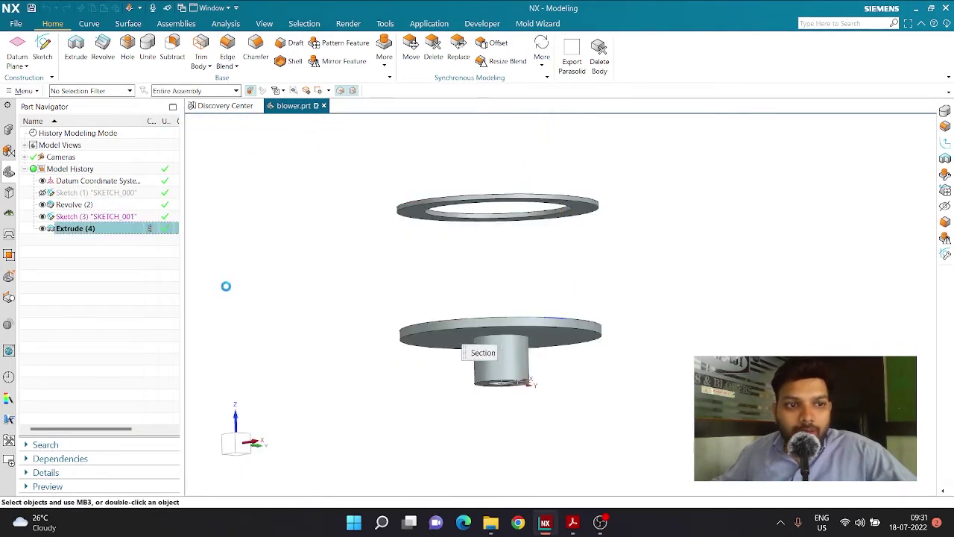
pyautogui.click(282, 263)
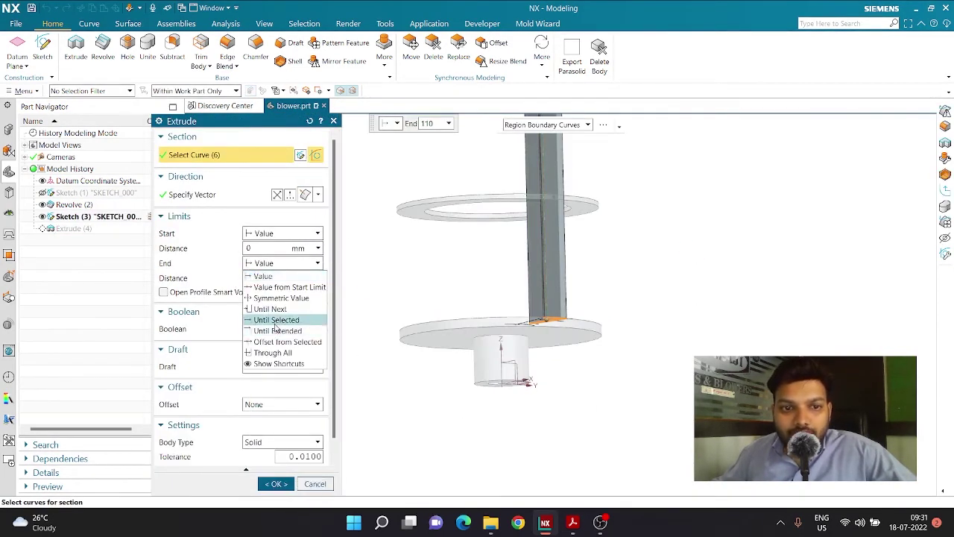
pyautogui.click(278, 330)
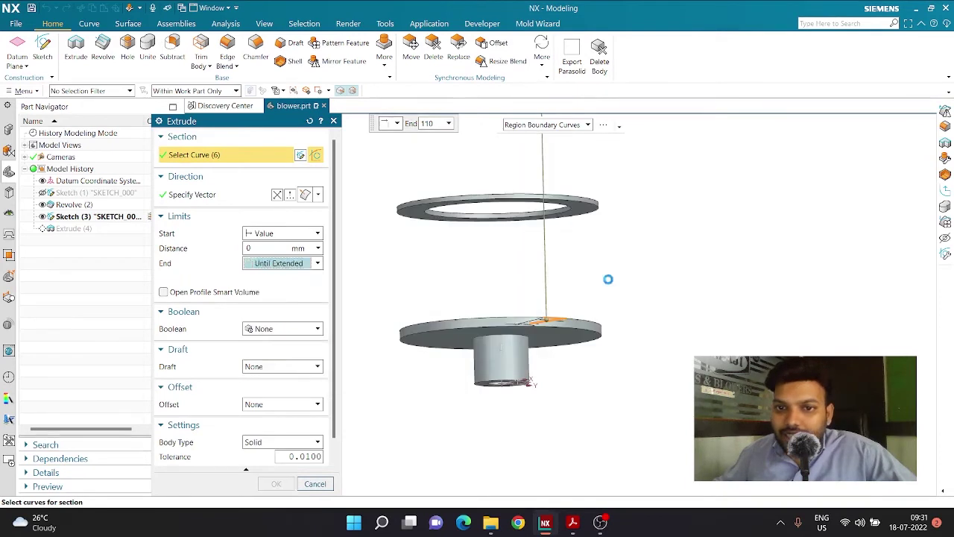
pyautogui.click(589, 206)
pyautogui.click(255, 264)
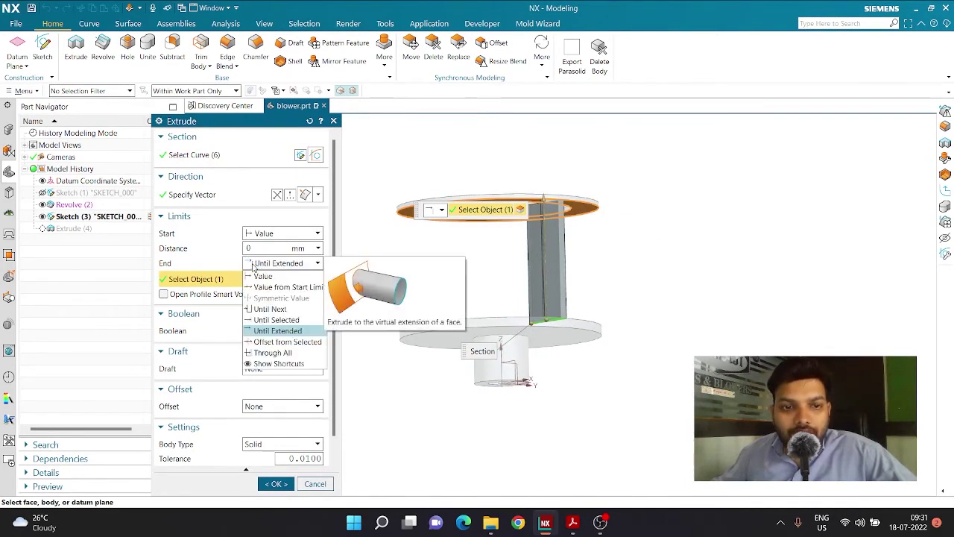
pyautogui.click(277, 332)
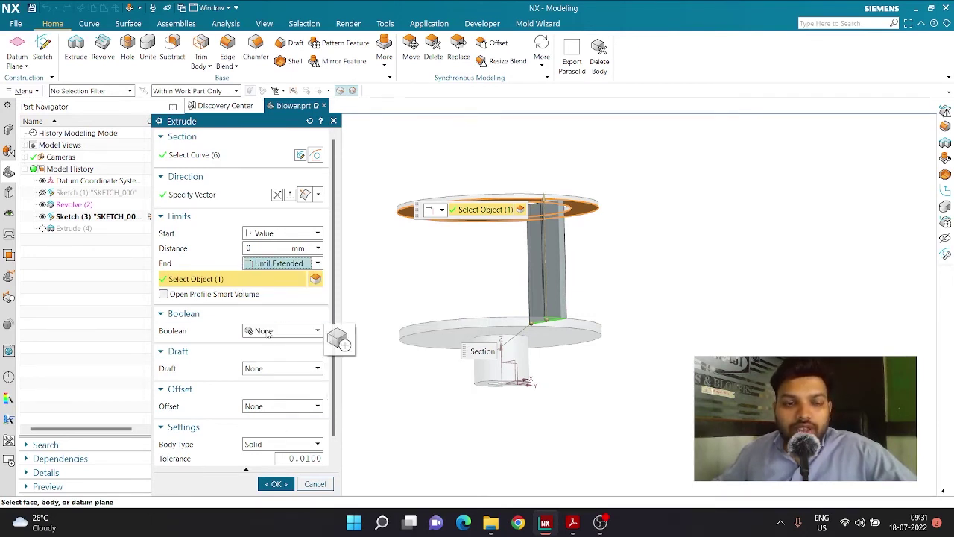
pyautogui.click(276, 483)
pyautogui.moveTo(355, 323); pyautogui.dragTo(371, 359, button='middle')
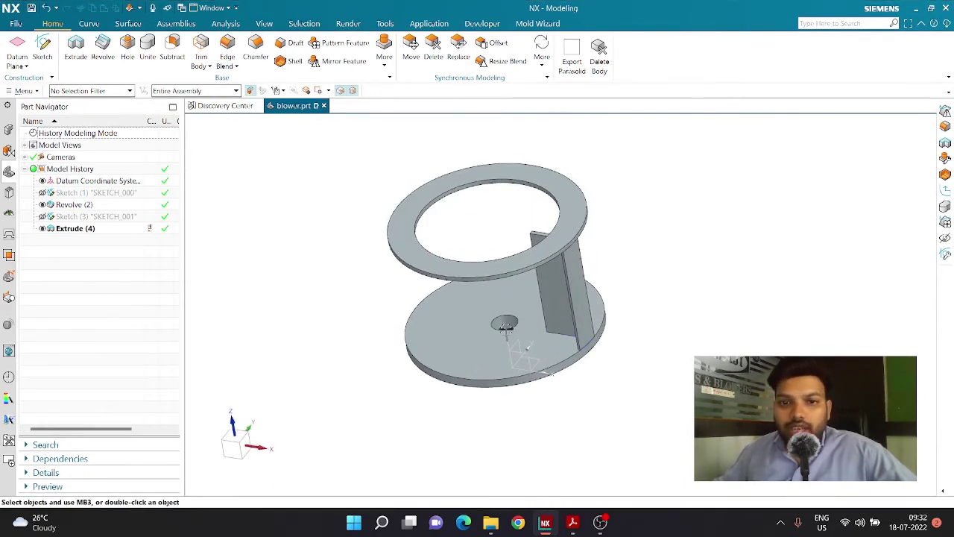
# Step: Pattern the blade body in a circular layout about the hub bore's axis with a count of 6 over a 360° span
pyautogui.scroll(2, 525, 307)
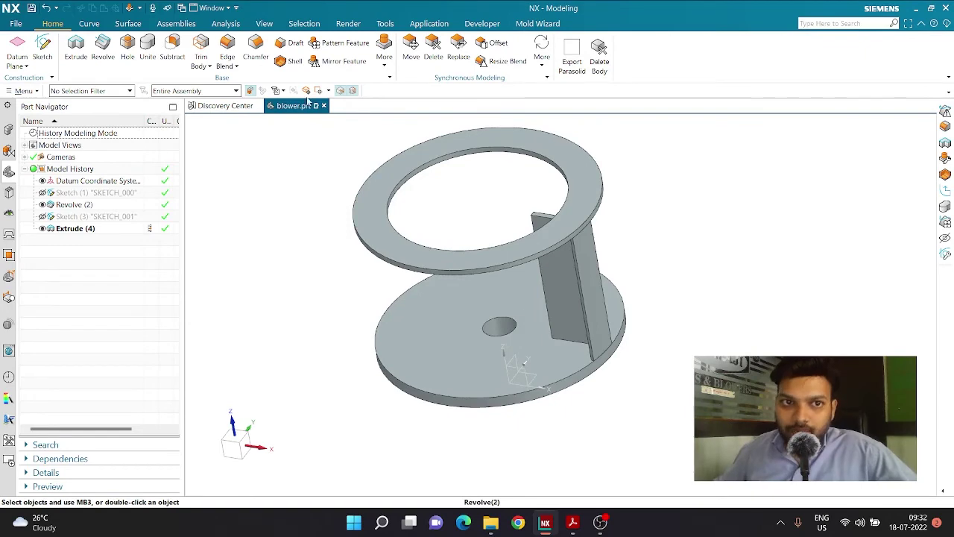
pyautogui.click(386, 65)
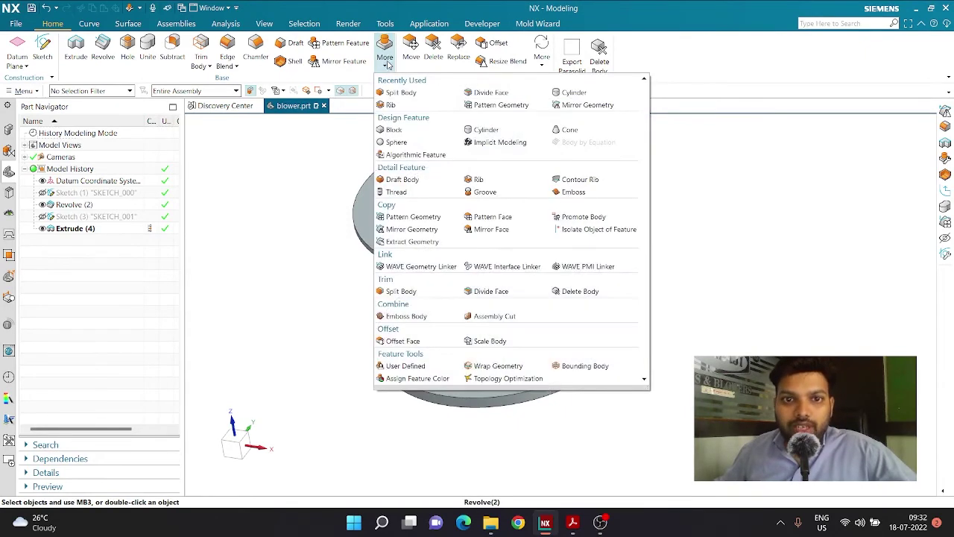
pyautogui.click(409, 219)
pyautogui.click(587, 294)
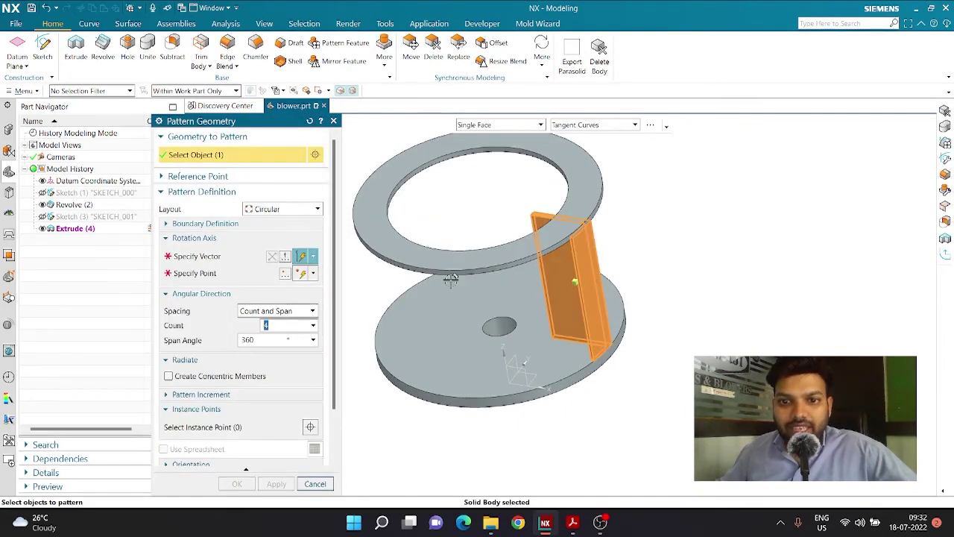
pyautogui.click(217, 256)
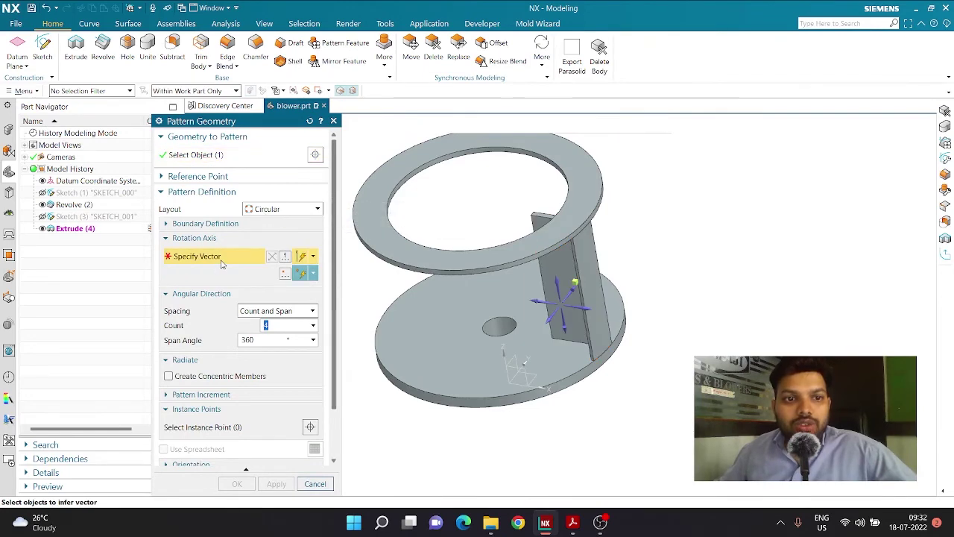
pyautogui.click(494, 326)
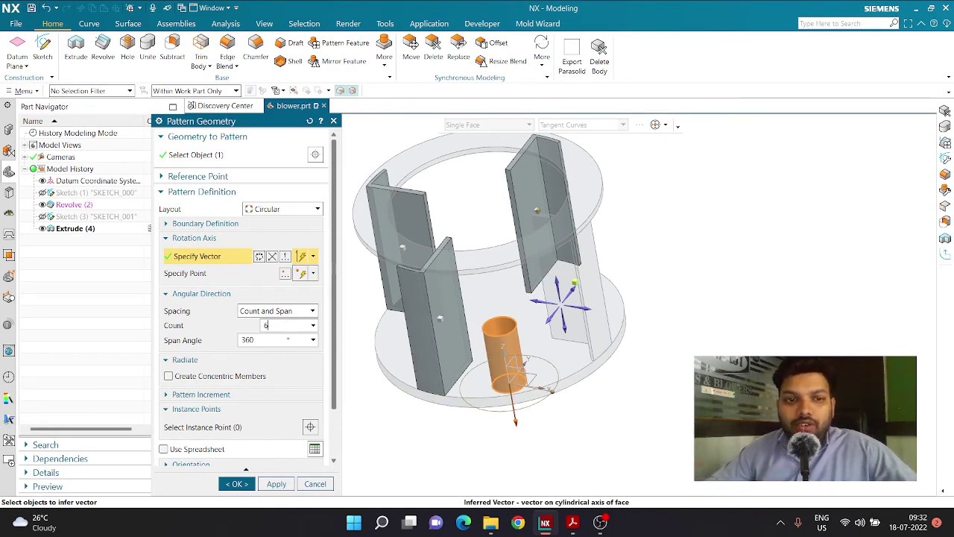
pyautogui.press('Return')
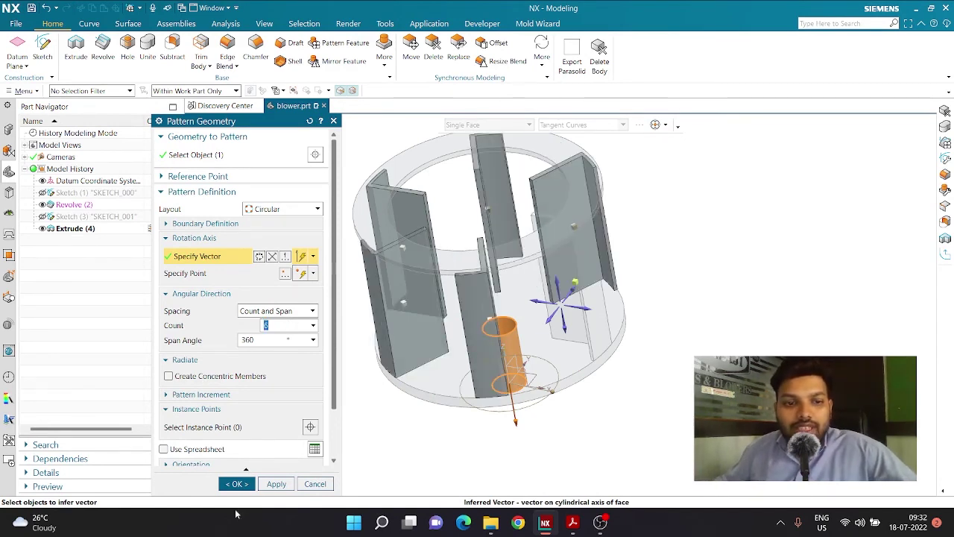
pyautogui.click(236, 484)
pyautogui.moveTo(309, 428); pyautogui.dragTo(319, 398, button='middle')
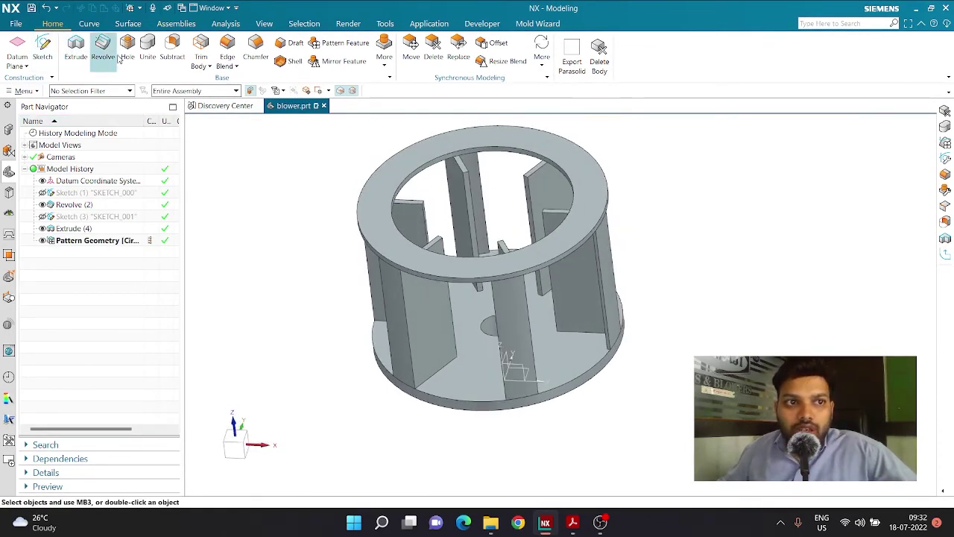
# Step: Unite the flange body with the top ring and all six blades into a single solid
pyautogui.click(147, 47)
pyautogui.click(460, 342)
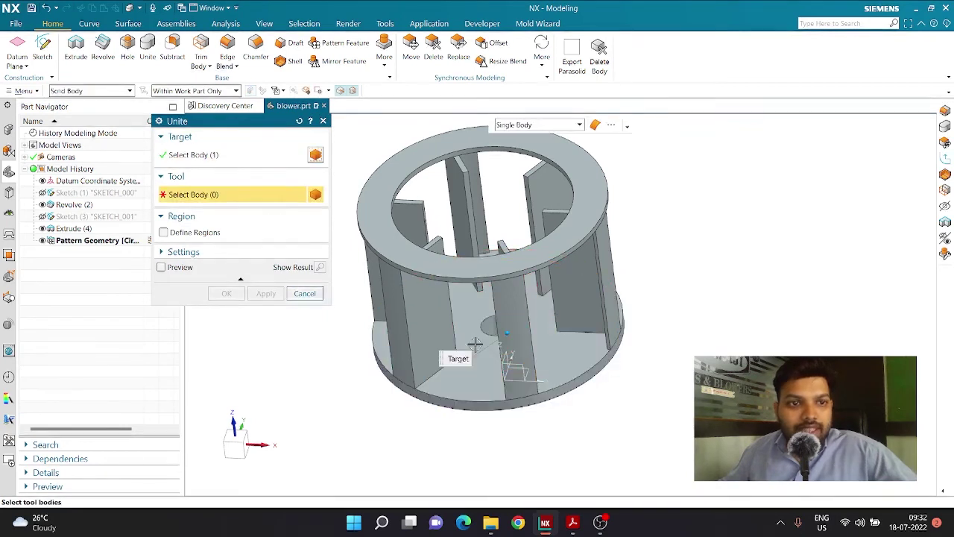
pyautogui.hotkey('ctrl', 'a')
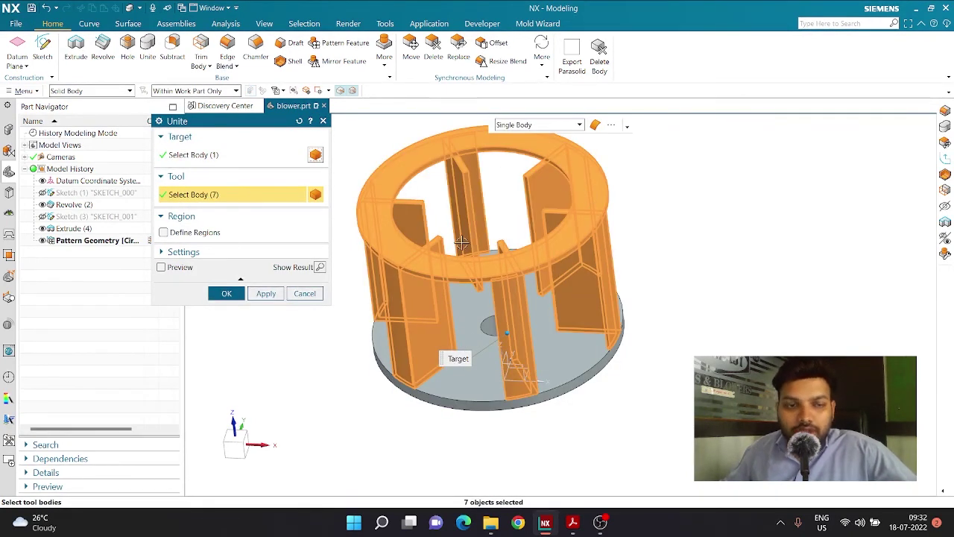
pyautogui.click(228, 294)
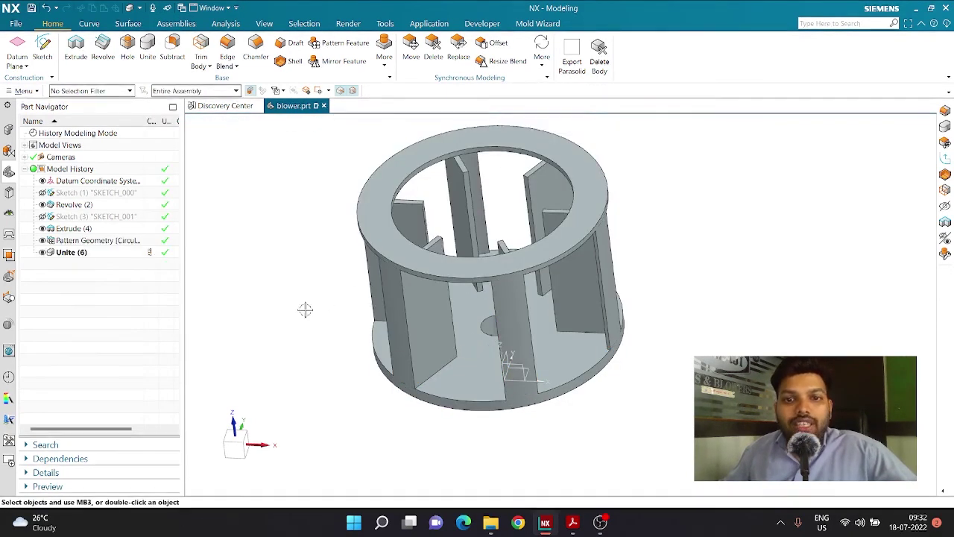
pyautogui.moveTo(305, 311)
pyautogui.mouseDown(button='middle')
pyautogui.moveTo(358, 241)
pyautogui.moveTo(314, 295)
pyautogui.mouseUp(button='middle')
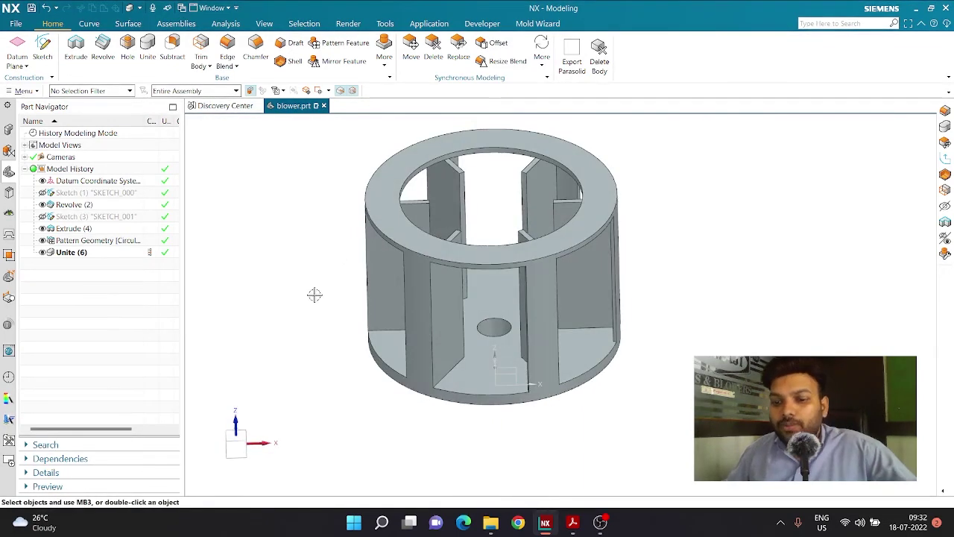
pyautogui.press('Home')
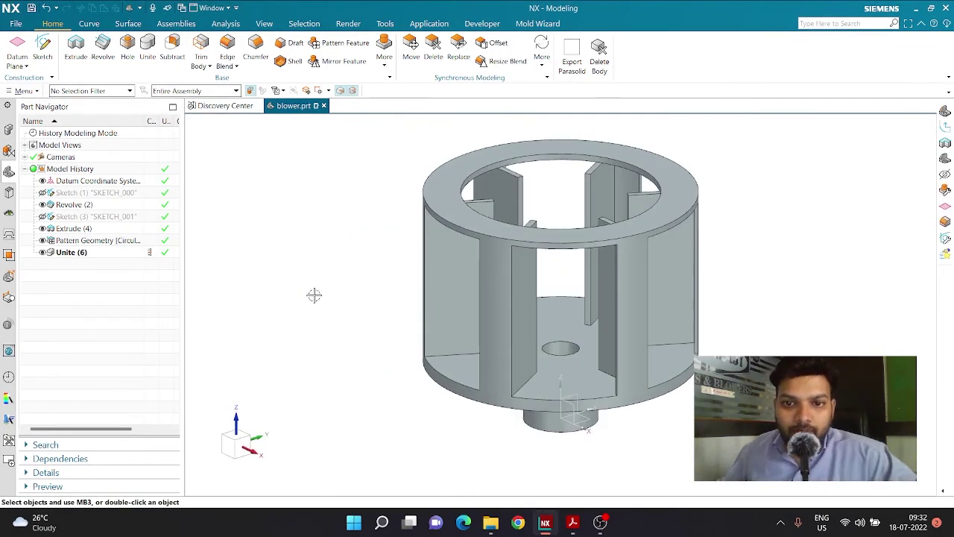